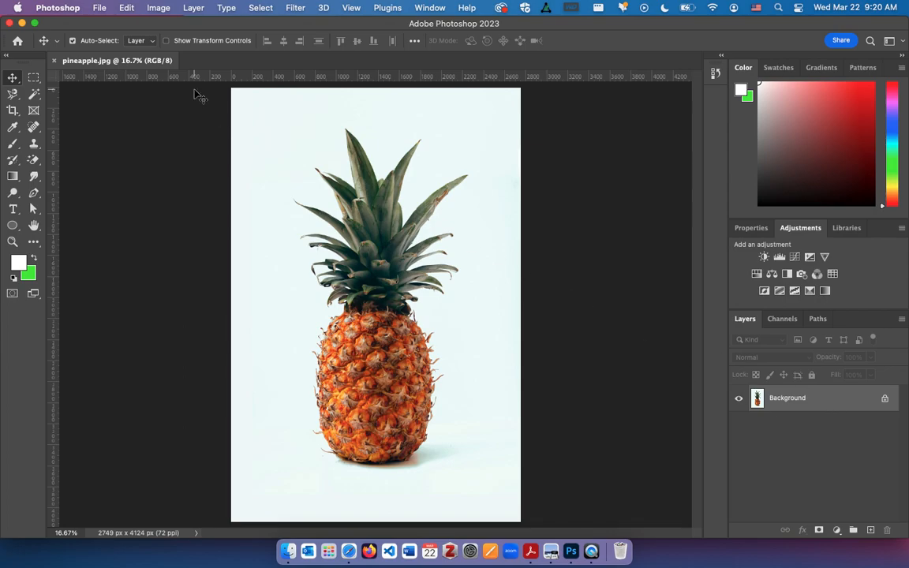
# Duplicate the pineapple.jpg image under the name "pineapple - edit"
pyautogui.click(159, 9)
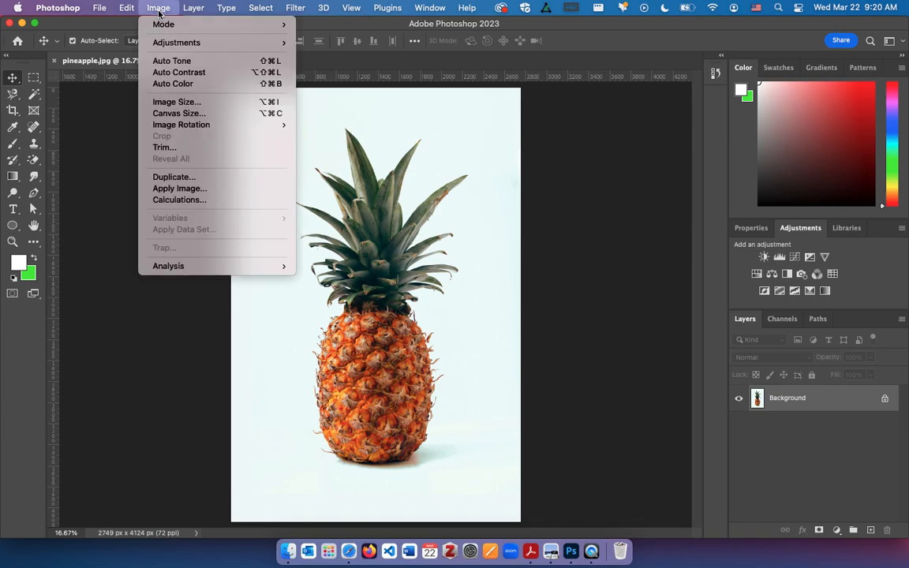
pyautogui.click(219, 179)
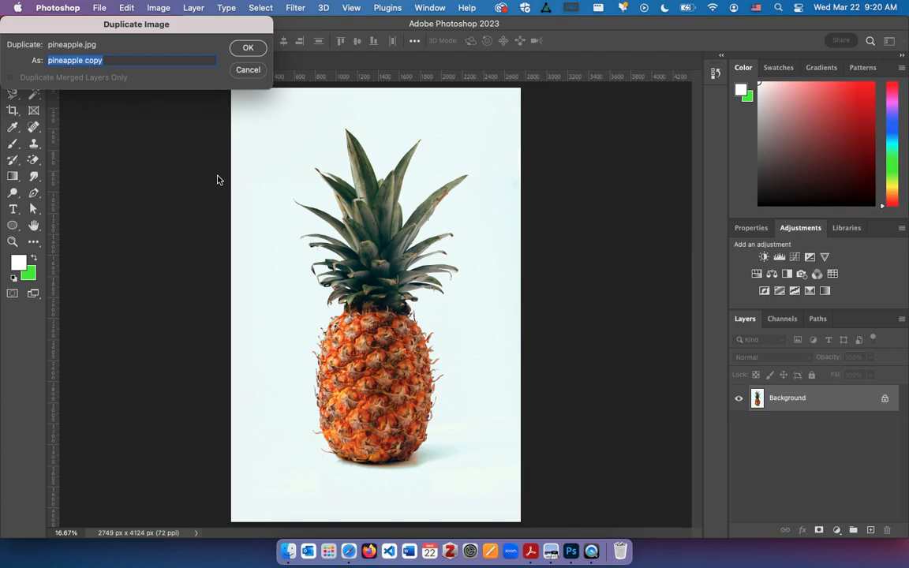
pyautogui.write('pineapp')
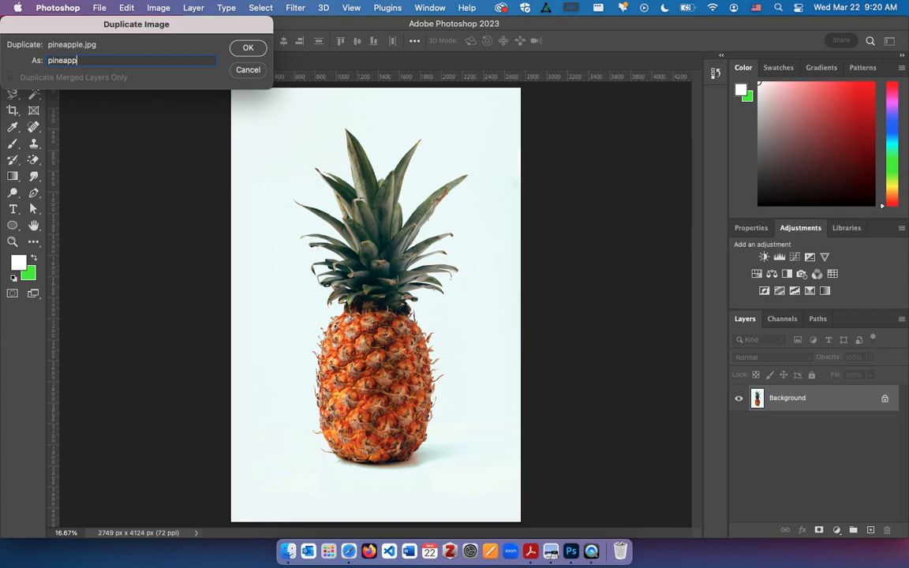
pyautogui.write('le - edit')
pyautogui.press('Return')
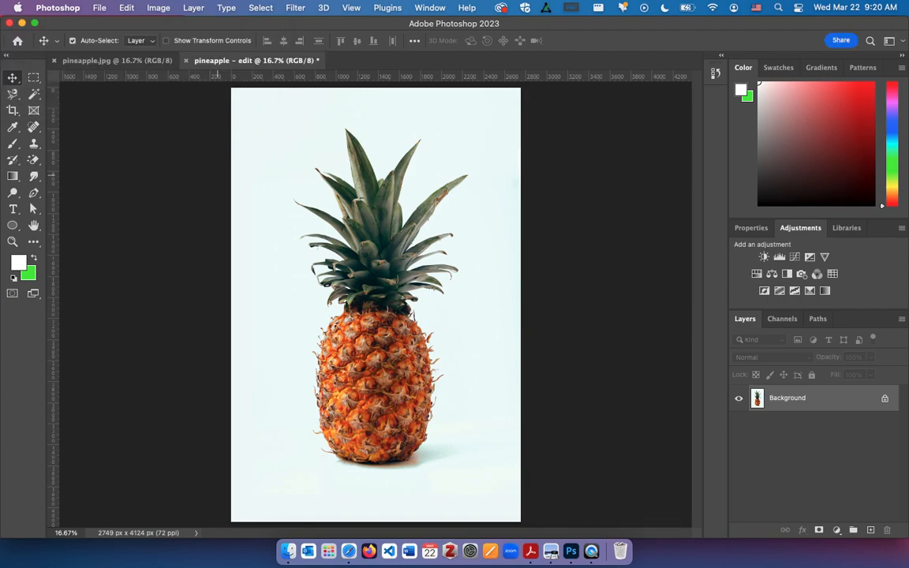
# Close the original pineapple.jpg and keep only the pineapple - edit document open
pyautogui.click(126, 65)
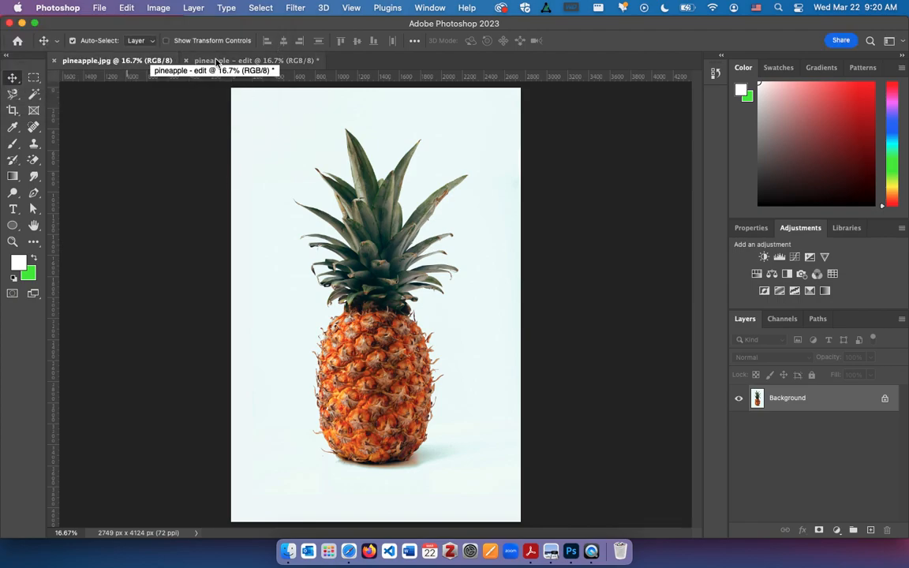
pyautogui.click(215, 63)
pyautogui.click(53, 61)
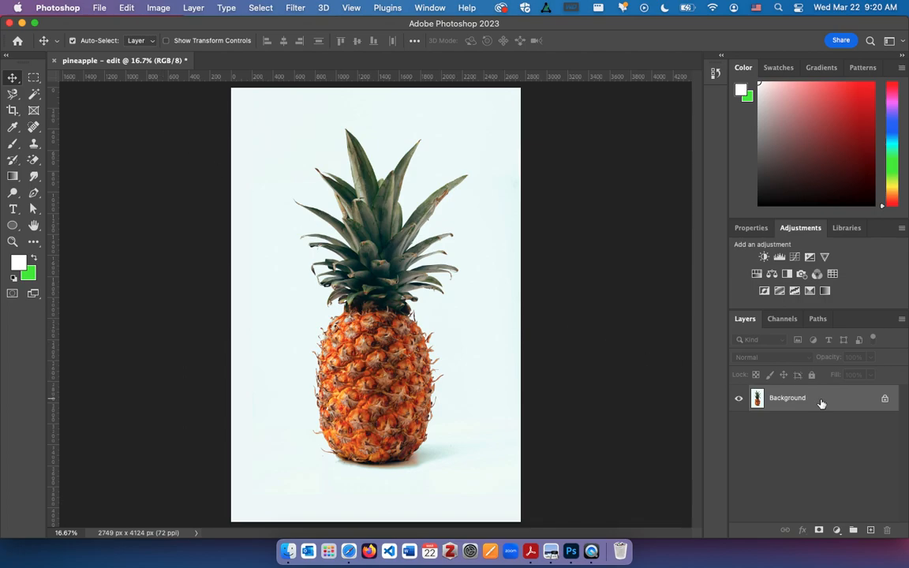
# Duplicate the Background layer and hide the original Background layer
pyautogui.press('super+j')
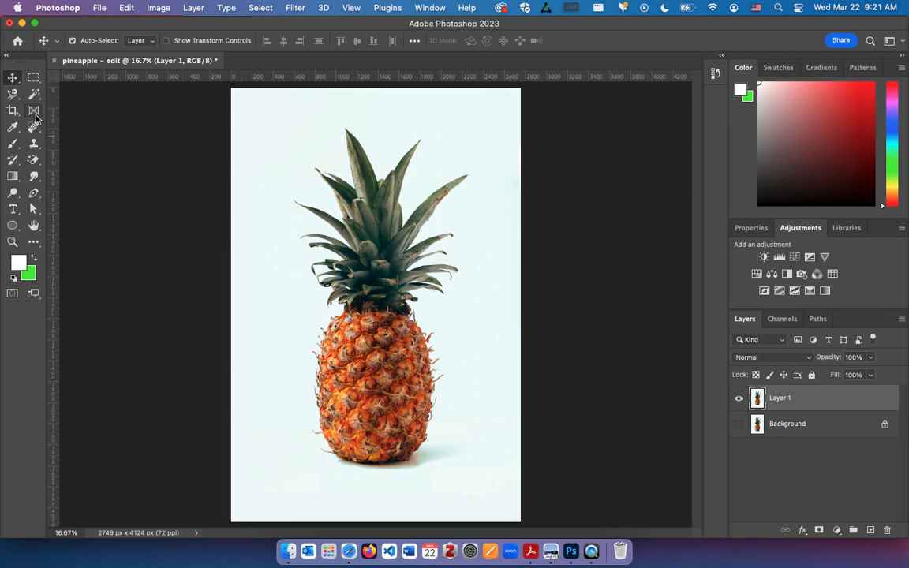
# Select the pineapple's body and leafy crown with the Quick Selection tool at a brush size of 500
pyautogui.click(13, 95)
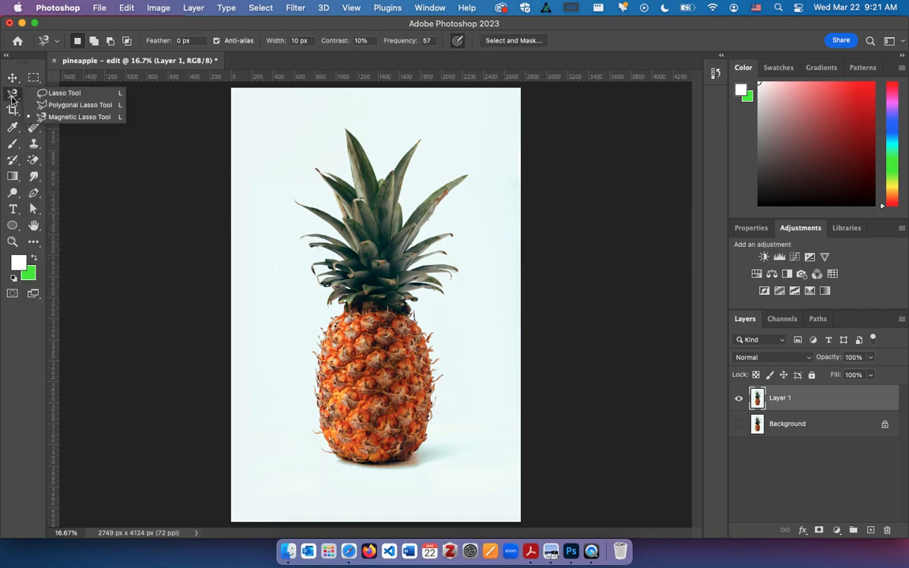
pyautogui.click(35, 96)
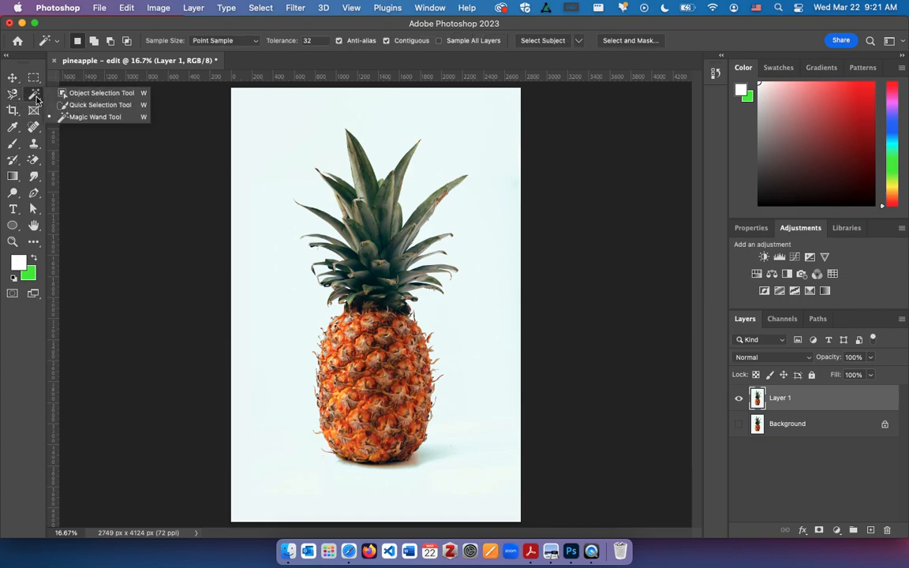
pyautogui.click(75, 106)
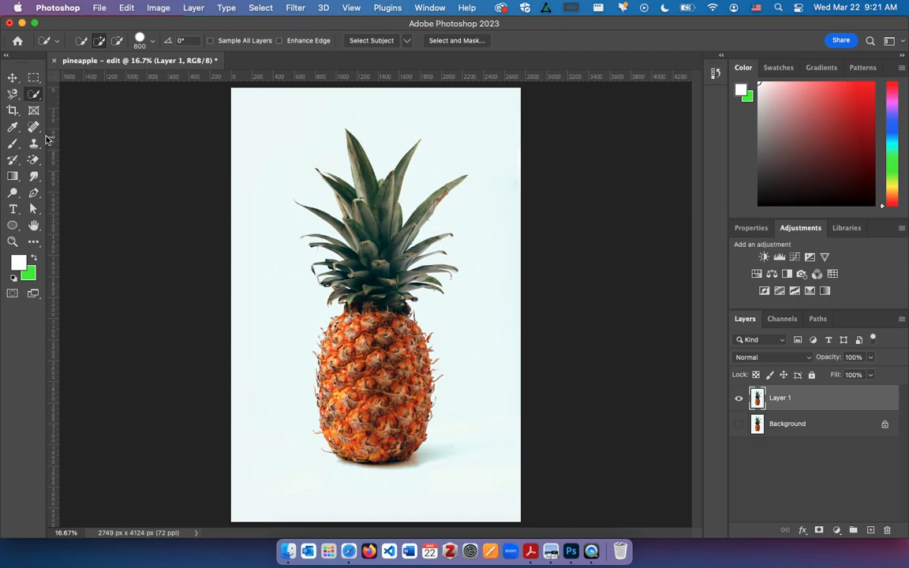
pyautogui.click(34, 95)
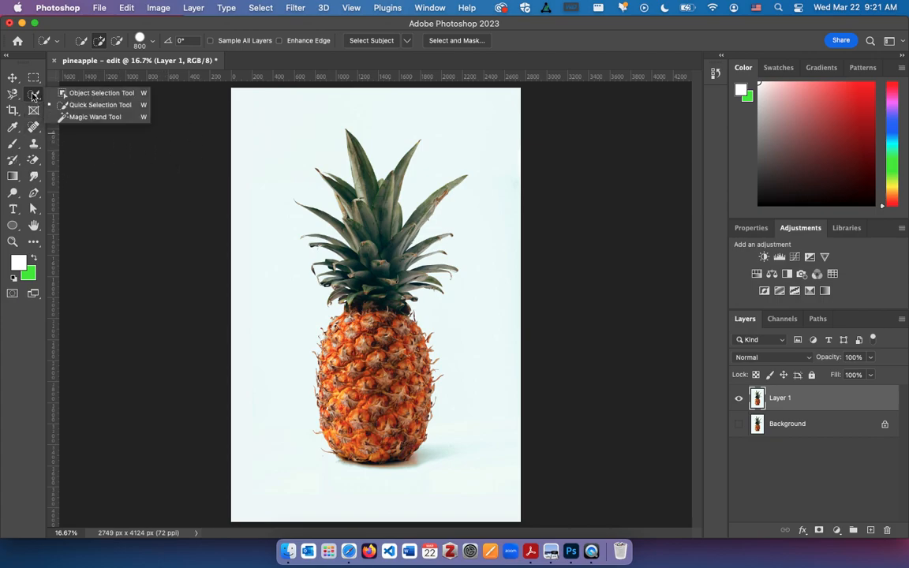
pyautogui.click(78, 105)
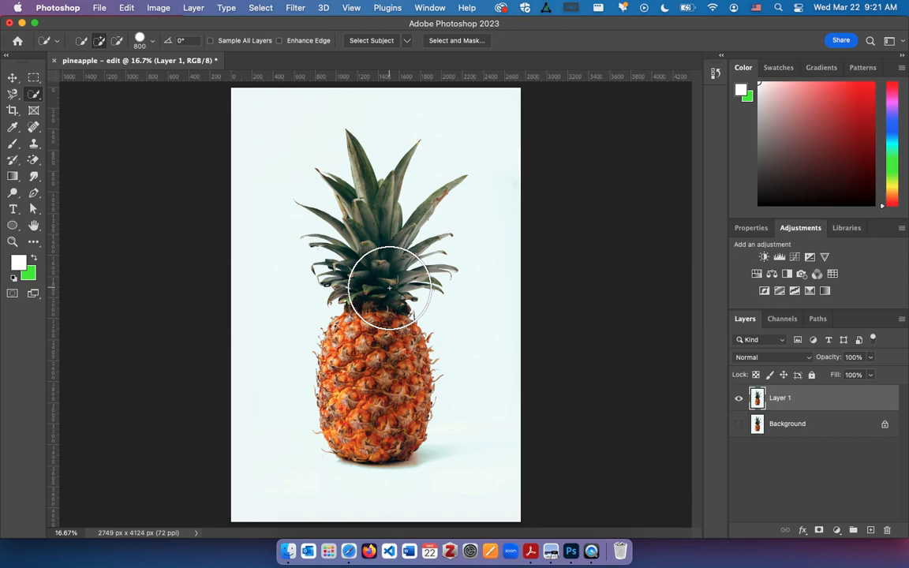
pyautogui.press('[')
pyautogui.press('[')
pyautogui.press('[')
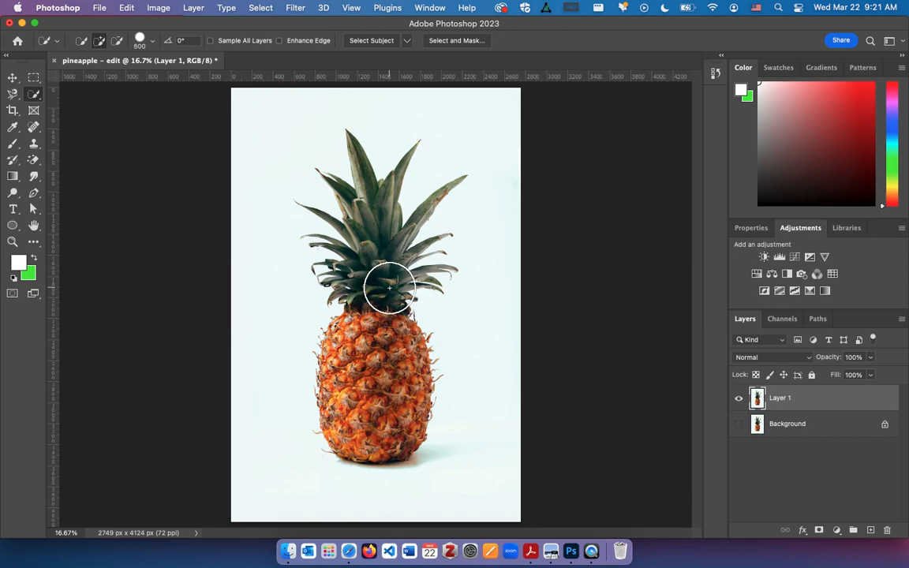
pyautogui.press('[')
pyautogui.press('[')
pyautogui.press('[')
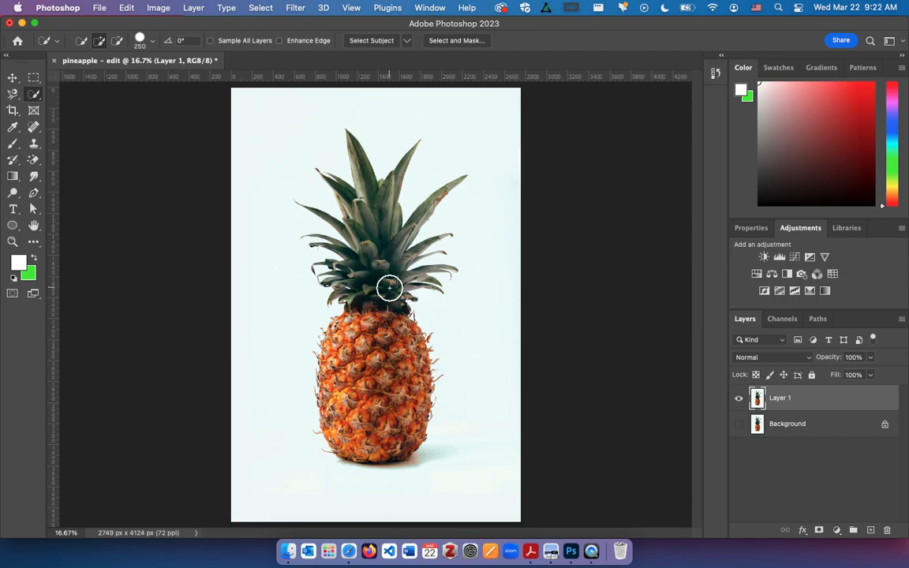
pyautogui.press(']')
pyautogui.press(']')
pyautogui.press(']')
pyautogui.press(']')
pyautogui.press(']')
pyautogui.press(']')
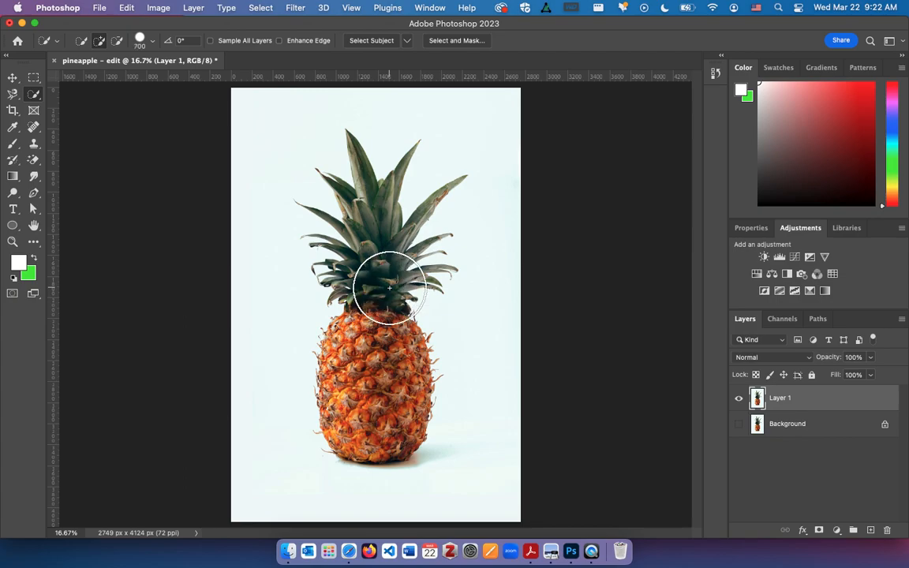
pyautogui.press('[')
pyautogui.press('[')
pyautogui.press('[')
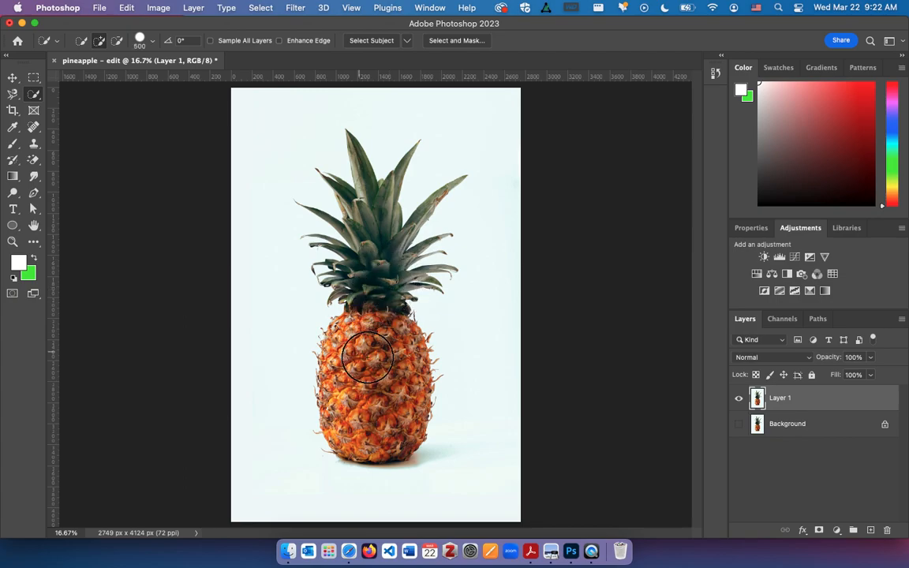
pyautogui.moveTo(352, 402)
pyautogui.mouseDown()
pyautogui.moveTo(335, 395)
pyautogui.moveTo(355, 343)
pyautogui.moveTo(370, 331)
pyautogui.moveTo(335, 295)
pyautogui.moveTo(336, 225)
pyautogui.moveTo(376, 233)
pyautogui.moveTo(316, 197)
pyautogui.moveTo(331, 190)
pyautogui.moveTo(312, 185)
pyautogui.moveTo(399, 221)
pyautogui.moveTo(371, 205)
pyautogui.moveTo(375, 241)
pyautogui.moveTo(347, 284)
pyautogui.moveTo(371, 338)
pyautogui.moveTo(361, 391)
pyautogui.moveTo(338, 397)
pyautogui.moveTo(386, 323)
pyautogui.mouseUp()
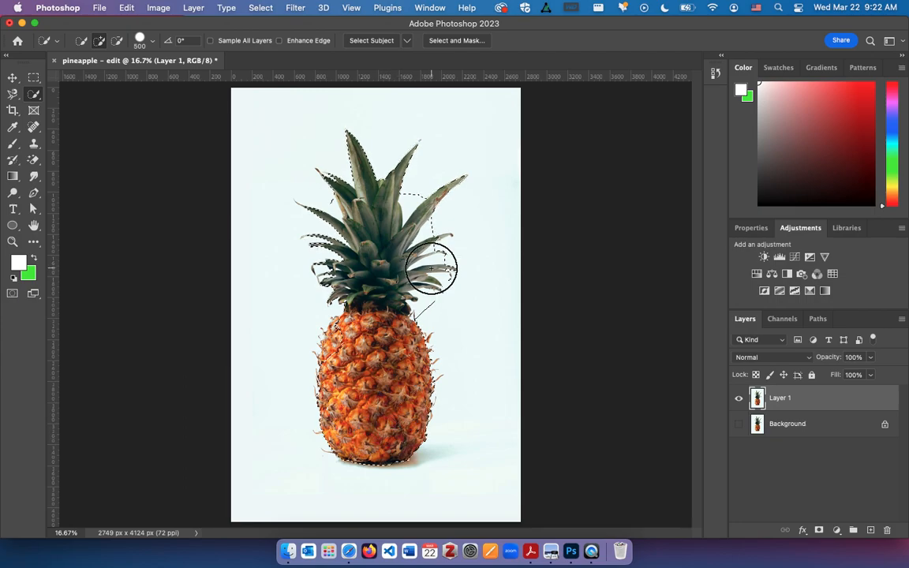
# Subtract the background between the crown's upper right leaves from the selection with a brush size of 200
pyautogui.scroll(3, 440, 266)
pyautogui.scroll(1, 430, 269)
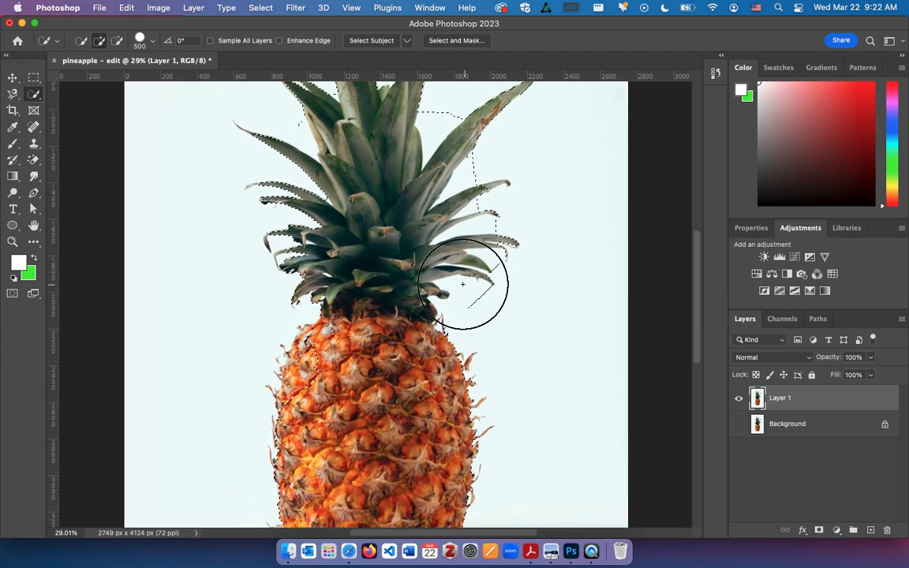
pyautogui.scroll(5, 446, 149)
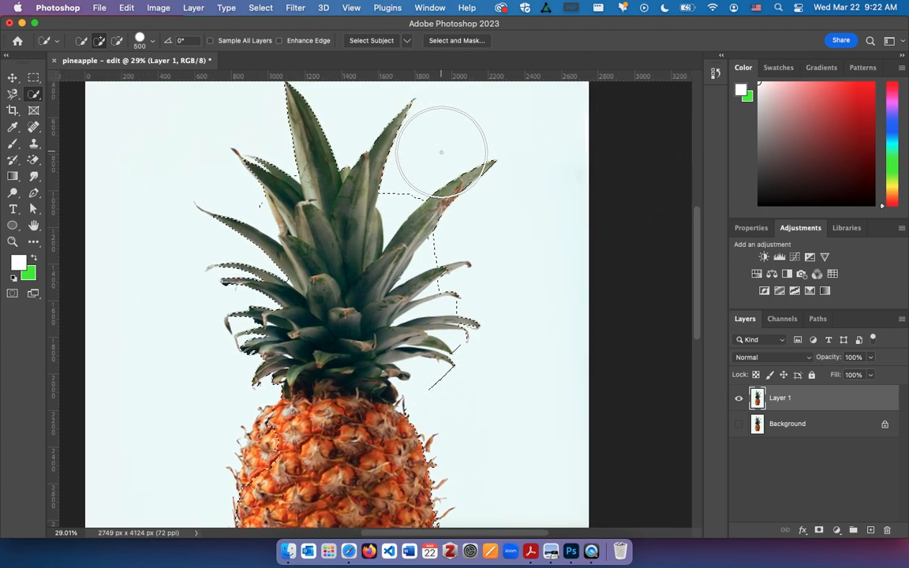
pyautogui.scroll(1, 345, 123)
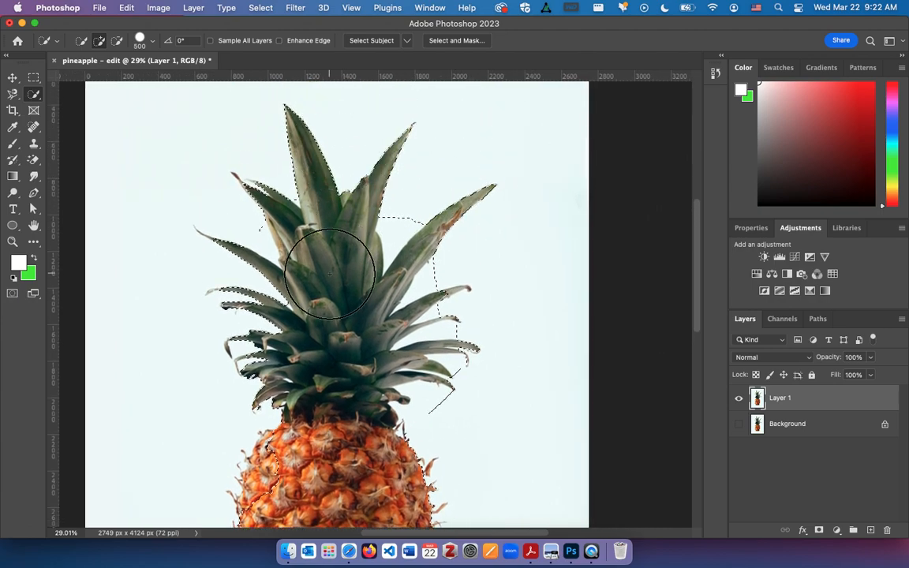
pyautogui.scroll(2, 272, 265)
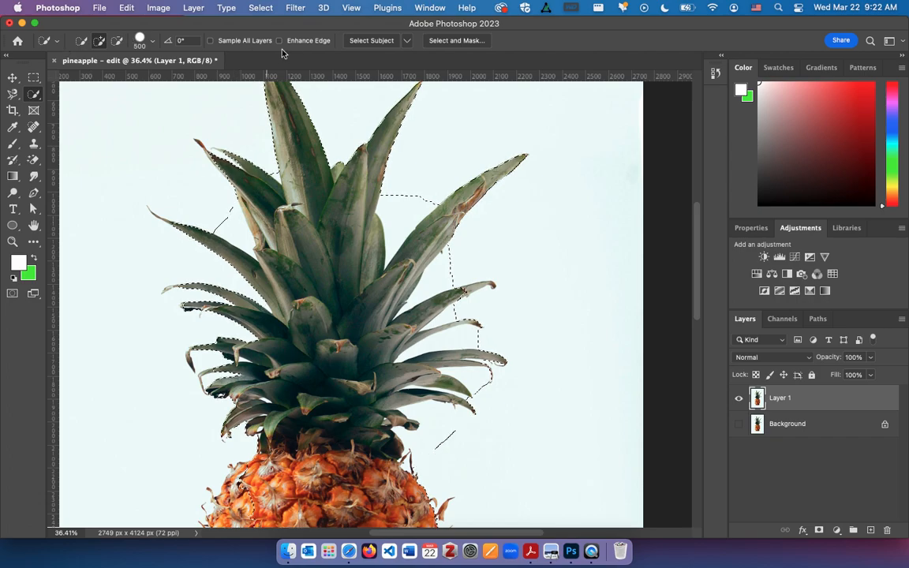
pyautogui.click(115, 46)
pyautogui.press('[')
pyautogui.press('[')
pyautogui.press('[')
pyautogui.press('[')
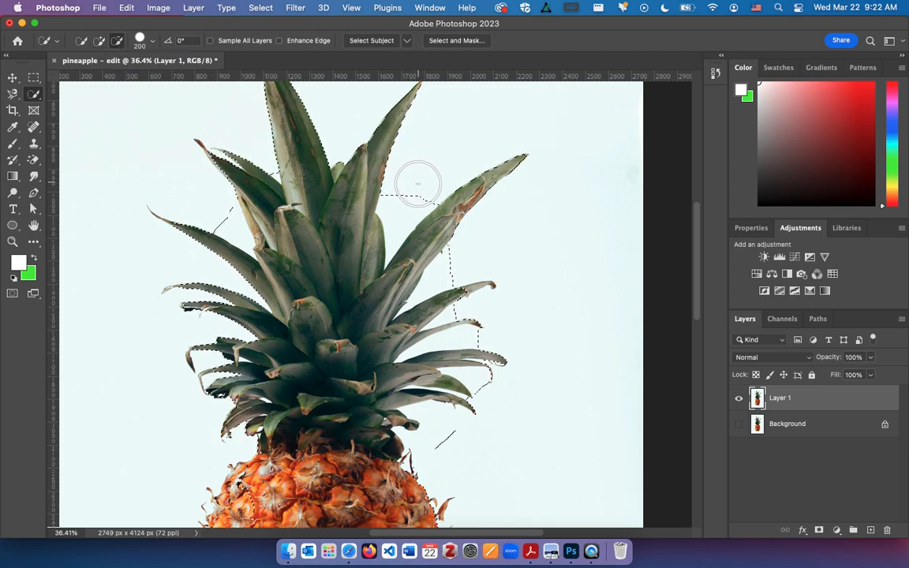
pyautogui.click(404, 207)
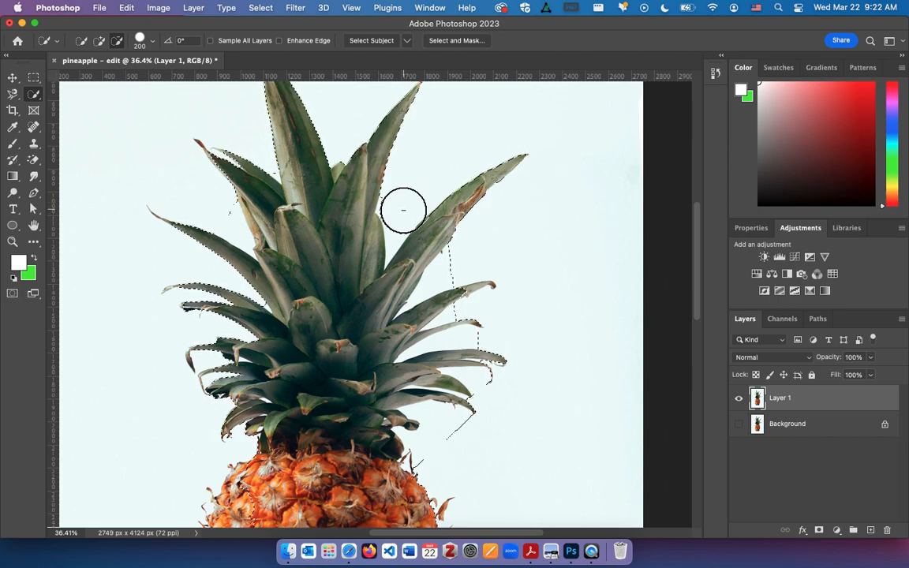
# Subtract the background gaps between the crown's right-hand leaves from the selection with a brush size of 60
pyautogui.press('[')
pyautogui.press('[')
pyautogui.press('[')
pyautogui.press('[')
pyautogui.press('[')
pyautogui.press('[')
pyautogui.press('[')
pyautogui.press('[')
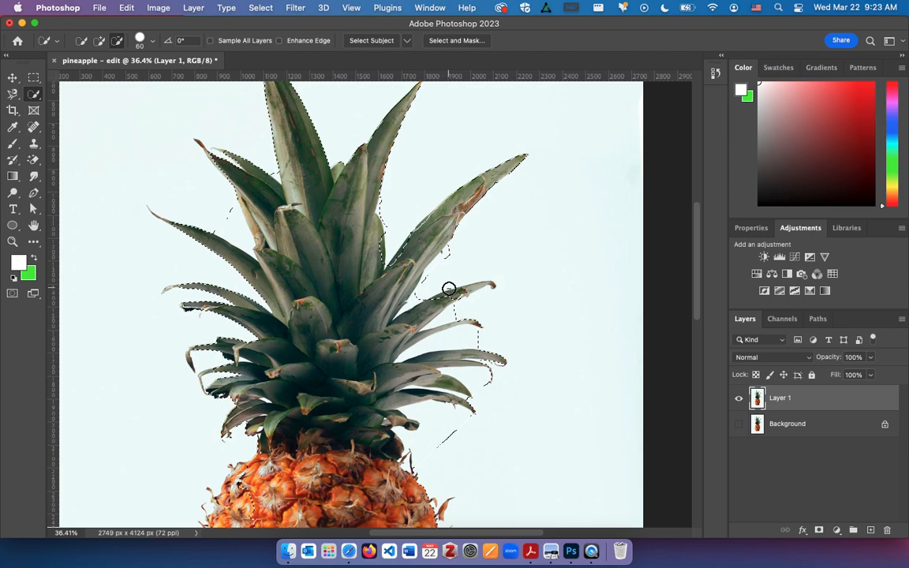
pyautogui.moveTo(440, 264)
pyautogui.mouseDown()
pyautogui.moveTo(451, 299)
pyautogui.moveTo(440, 320)
pyautogui.moveTo(483, 337)
pyautogui.moveTo(432, 341)
pyautogui.moveTo(421, 351)
pyautogui.mouseUp()
pyautogui.moveTo(495, 384); pyautogui.dragTo(452, 372)
# Subtract the background beneath the crown's lowest right leaves from the selection
pyautogui.scroll(-1, 452, 373)
pyautogui.scroll(-3, 452, 373)
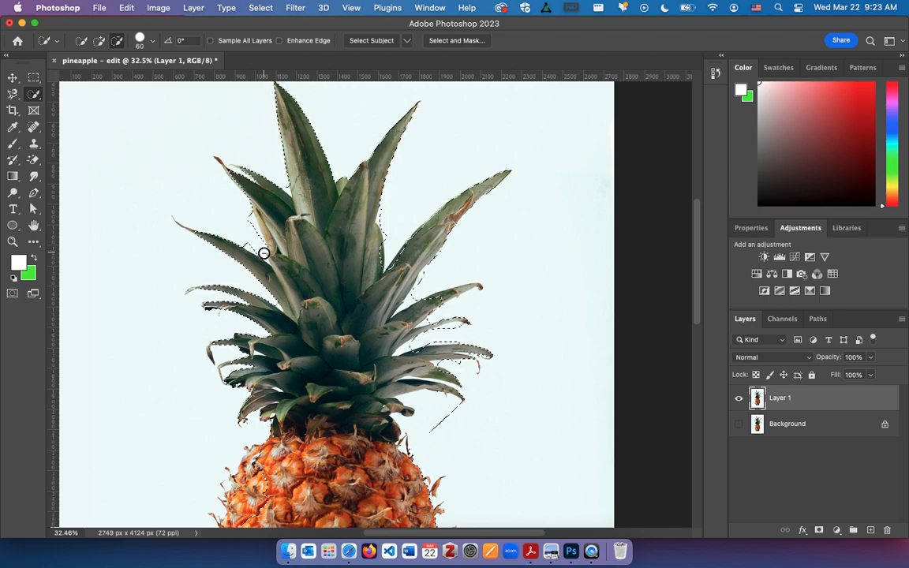
pyautogui.scroll(-3, 316, 261)
pyautogui.moveTo(463, 299); pyautogui.dragTo(419, 291)
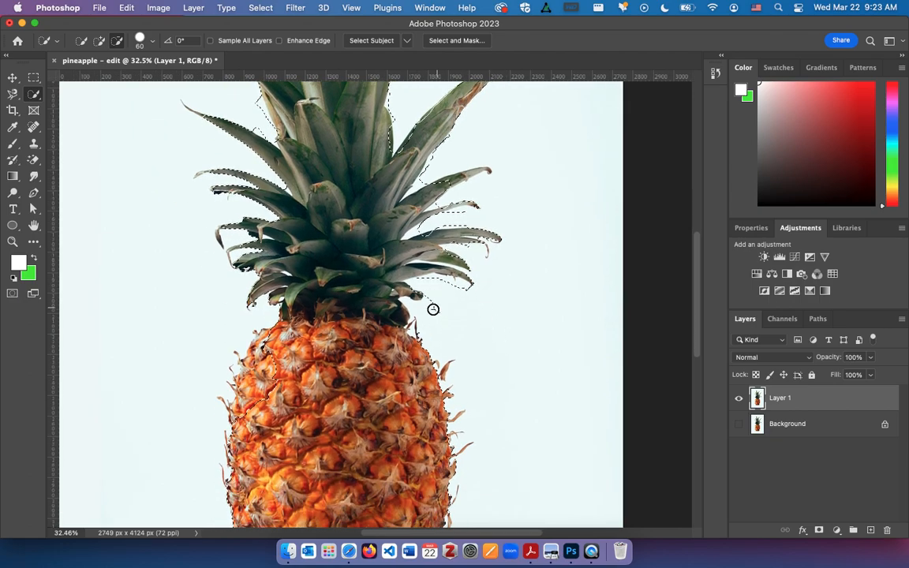
# Add the missed area along the pineapple body's upper left edge to the selection with a brush size of 90
pyautogui.scroll(-3, 424, 321)
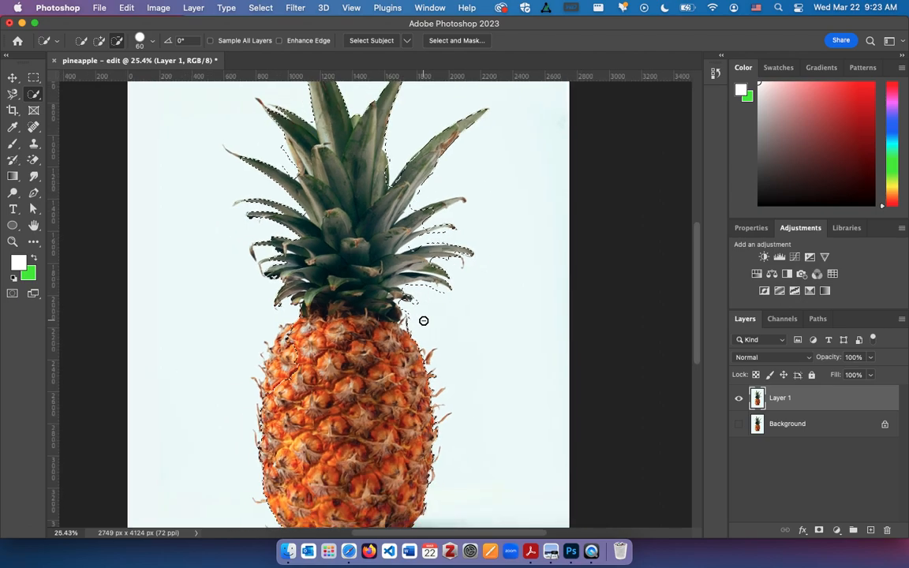
pyautogui.scroll(-3, 423, 322)
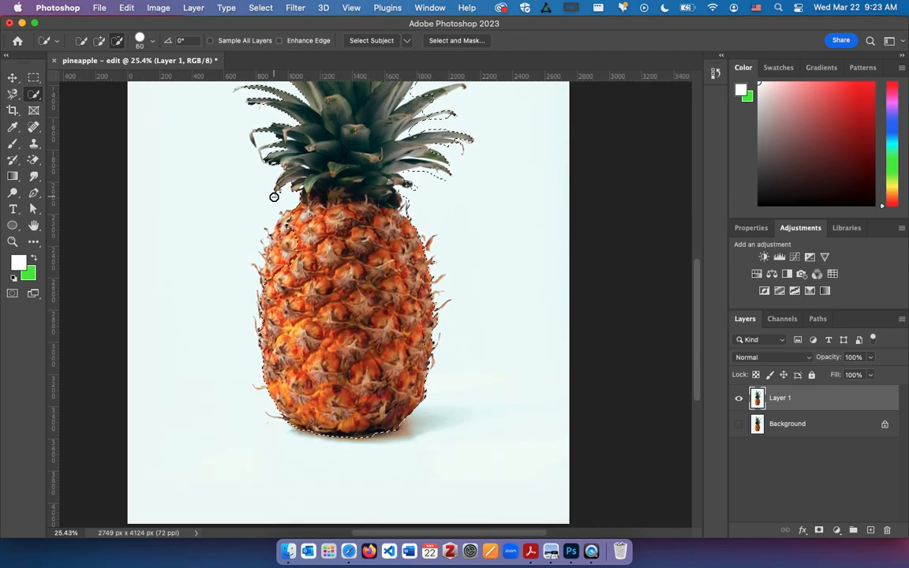
pyautogui.click(99, 42)
pyautogui.press(']')
pyautogui.press(']')
pyautogui.press(']')
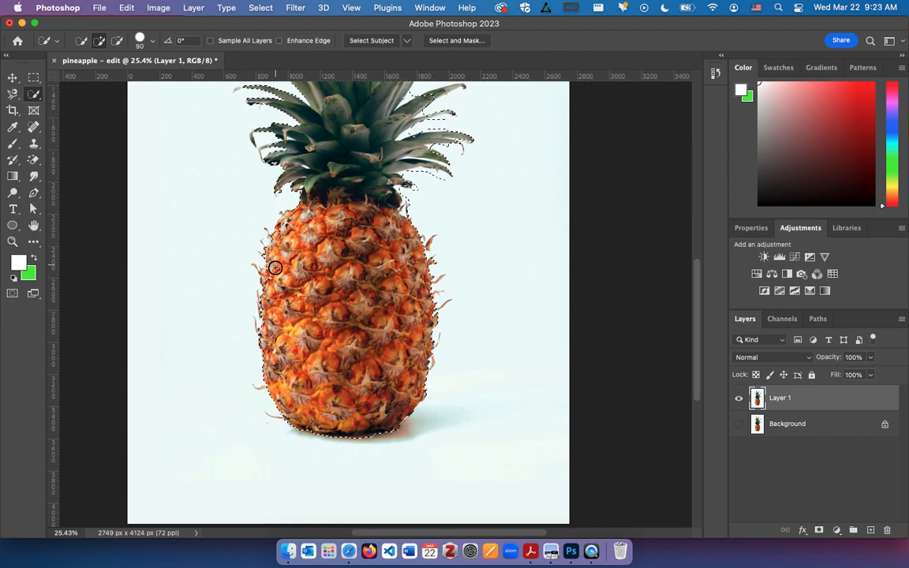
pyautogui.scroll(-2, 351, 348)
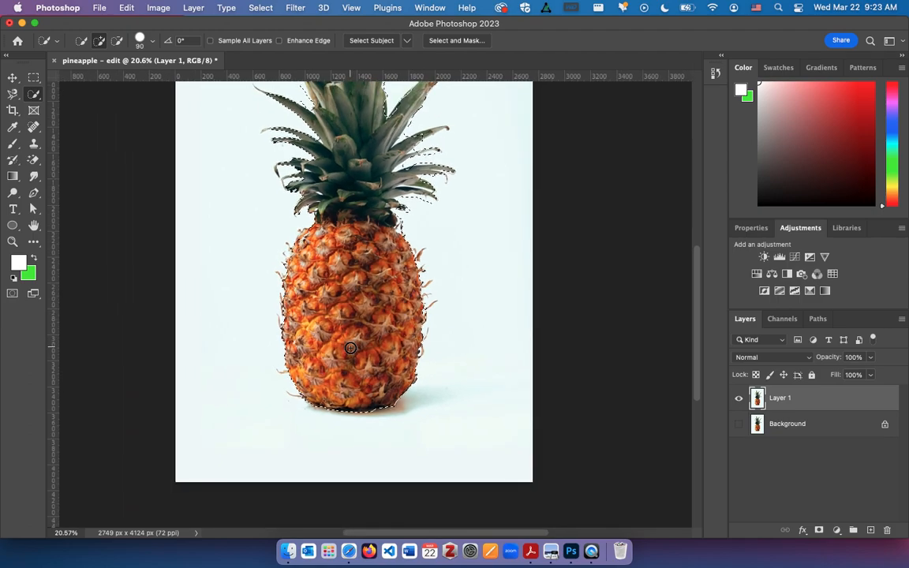
# Refine the selection under the lowest right leaves, subtracting leftover background around the small curled leaf with a brush size of 60
pyautogui.scroll(4, 438, 202)
pyautogui.scroll(4, 438, 203)
pyautogui.press('[')
pyautogui.press('[')
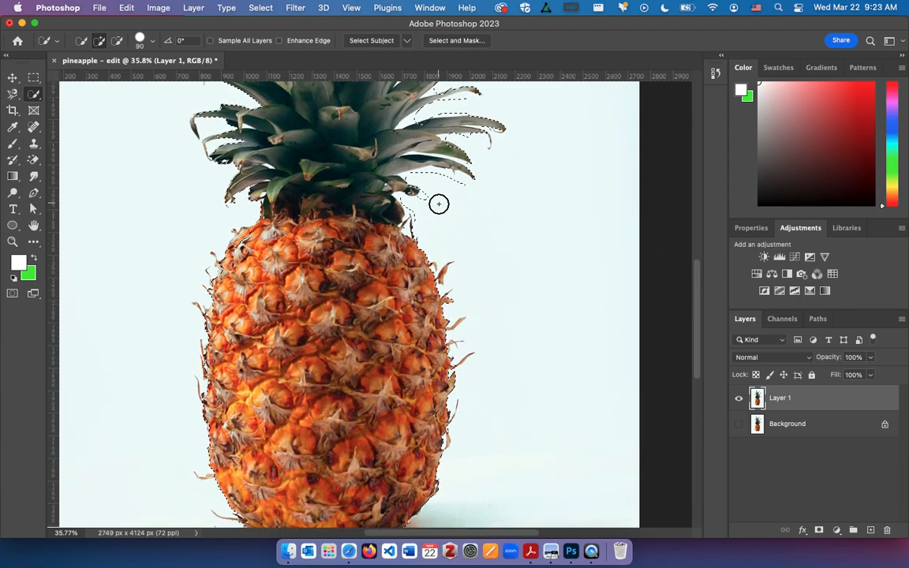
pyautogui.scroll(5, 469, 149)
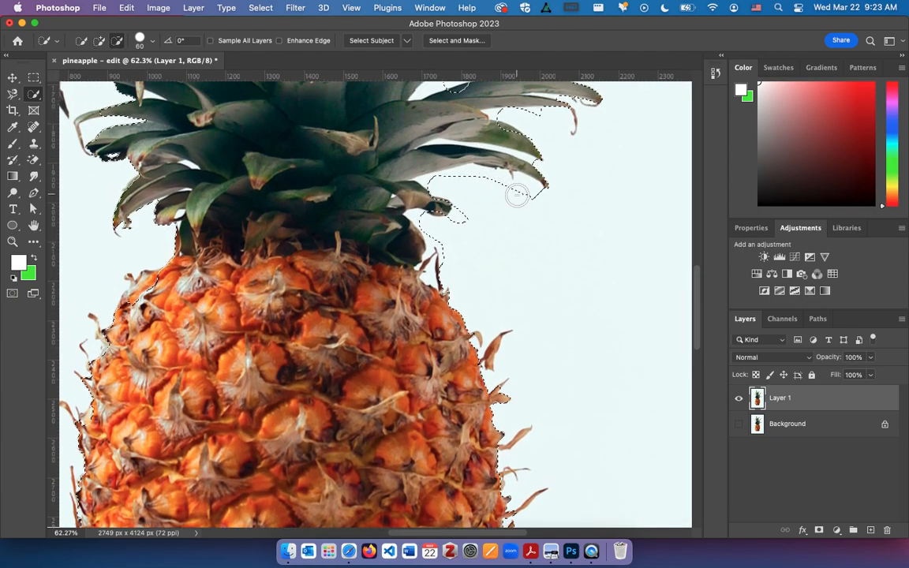
pyautogui.moveTo(527, 198)
pyautogui.mouseDown()
pyautogui.moveTo(471, 180)
pyautogui.moveTo(436, 183)
pyautogui.mouseUp()
pyautogui.moveTo(439, 227); pyautogui.dragTo(422, 220)
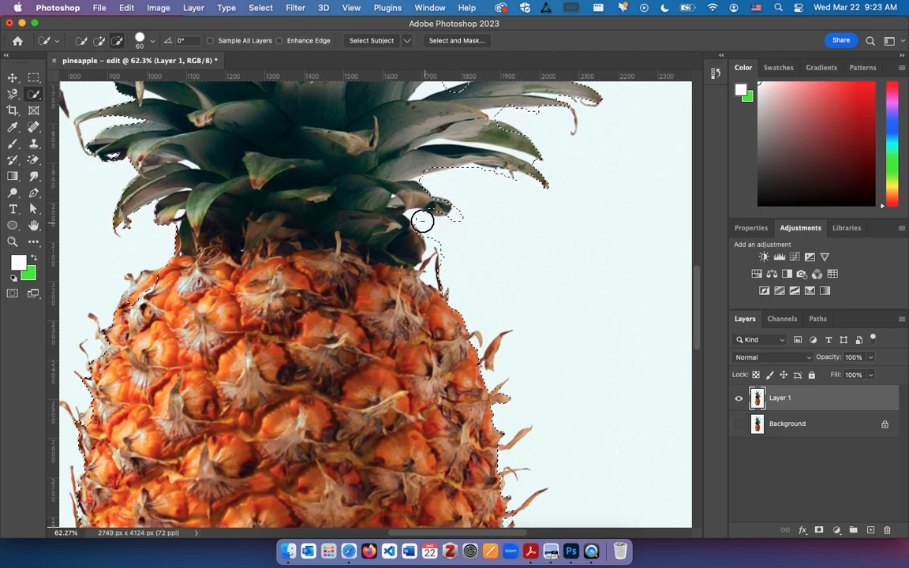
pyautogui.keyDown('alt'); pyautogui.click(465, 213); pyautogui.keyUp('alt')
# Subtract the remaining background gaps between the crown's upper and middle right-hand leaves from the selection
pyautogui.scroll(5, 466, 211)
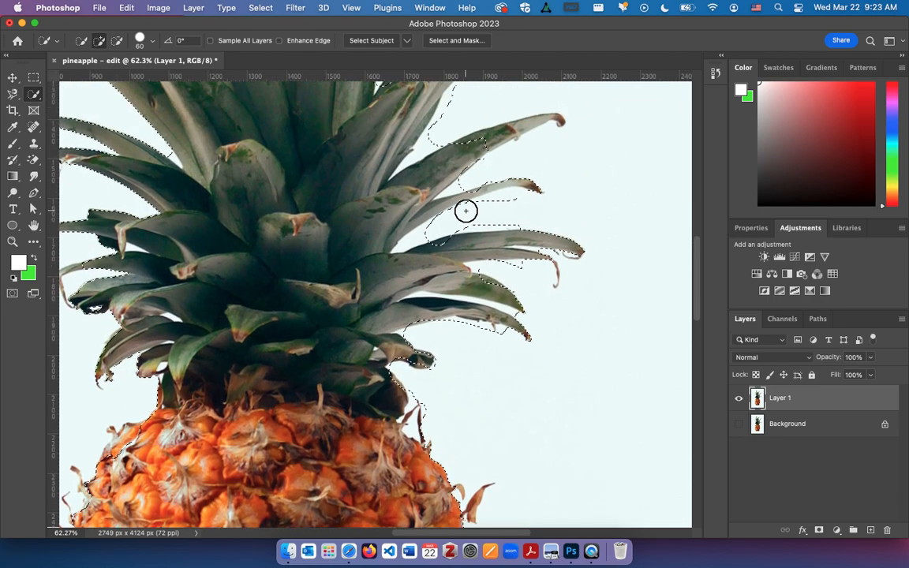
pyautogui.press('alt')
pyautogui.keyDown('alt'); pyautogui.click(410, 239); pyautogui.keyUp('alt')
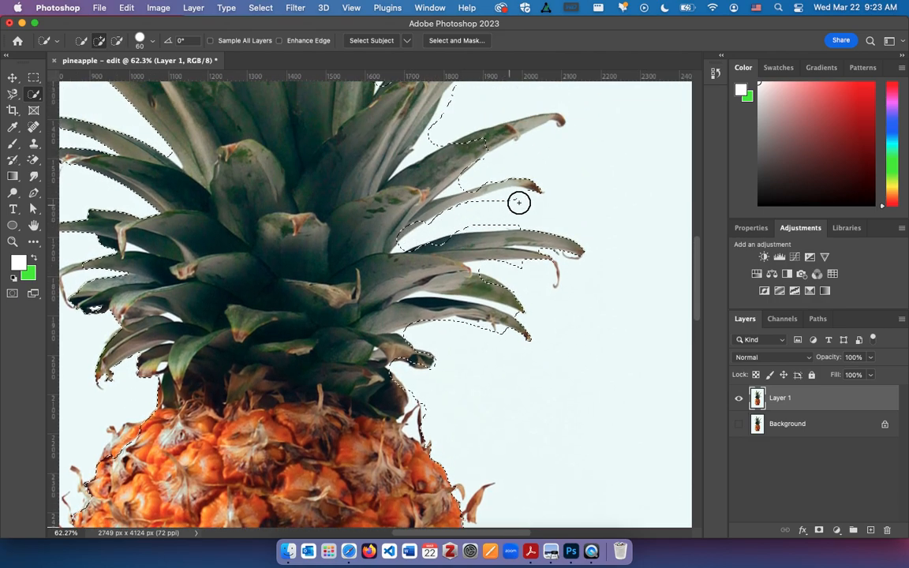
pyautogui.moveTo(517, 202); pyautogui.dragTo(480, 209)
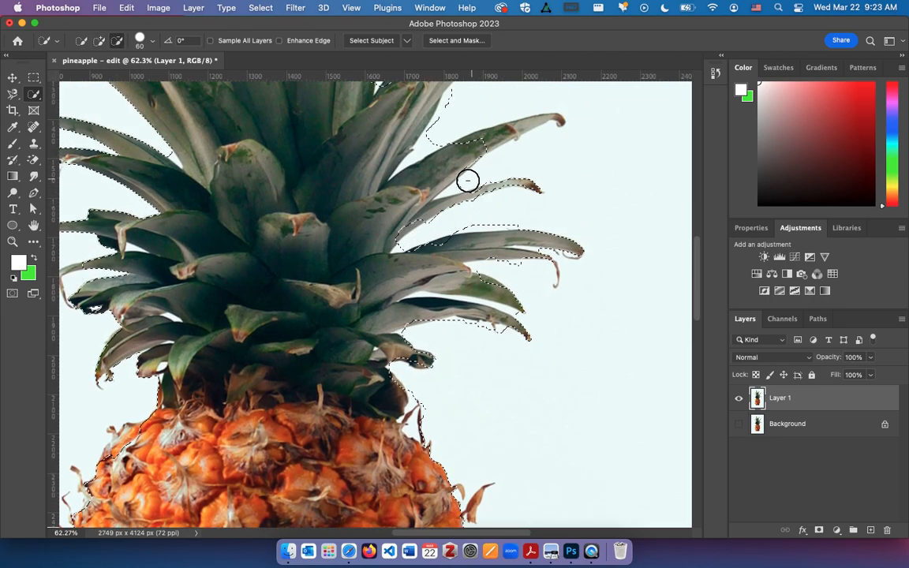
pyautogui.moveTo(440, 132); pyautogui.dragTo(421, 147)
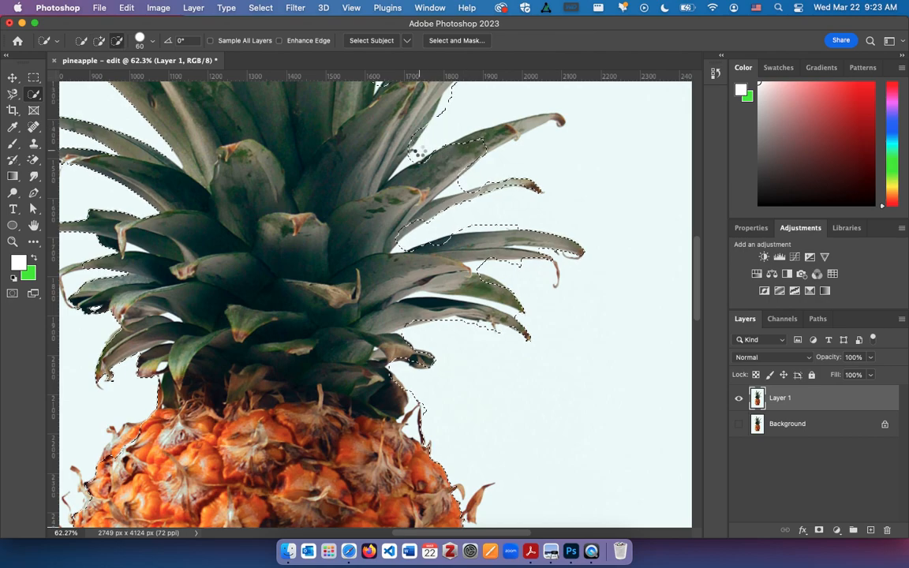
pyautogui.scroll(6, 421, 148)
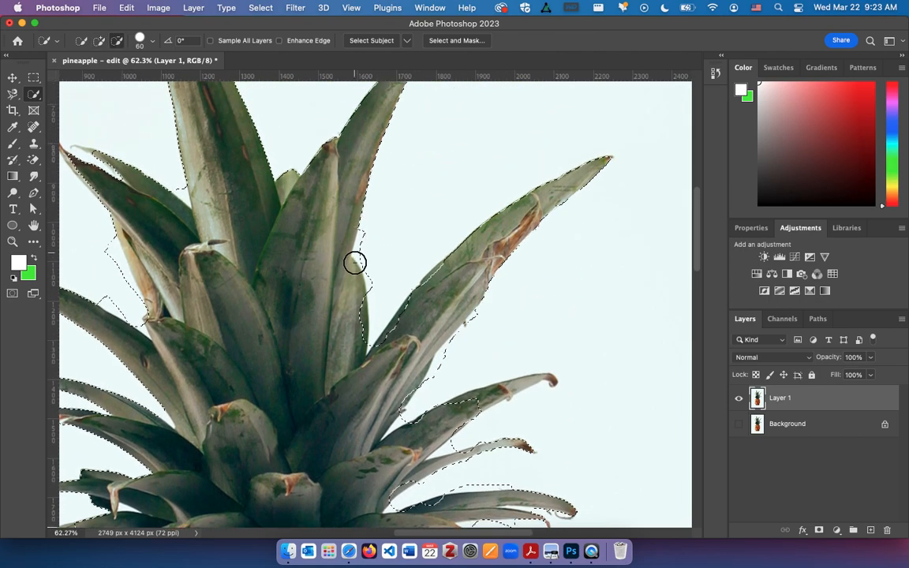
pyautogui.moveTo(365, 231); pyautogui.dragTo(373, 277)
pyautogui.scroll(-5, 367, 288)
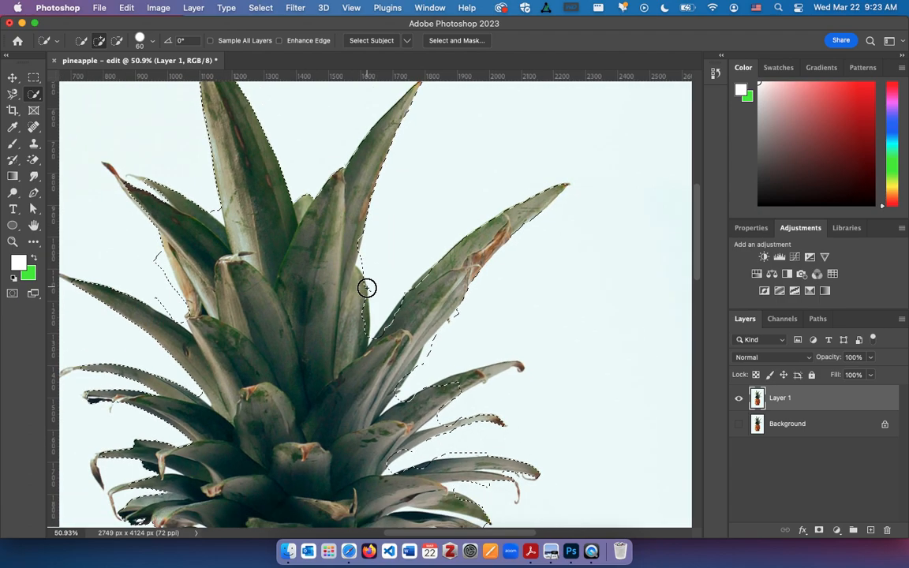
# Copy the selected pineapple to a new layer and hide Layer 1 to inspect the cutout
pyautogui.press('v')
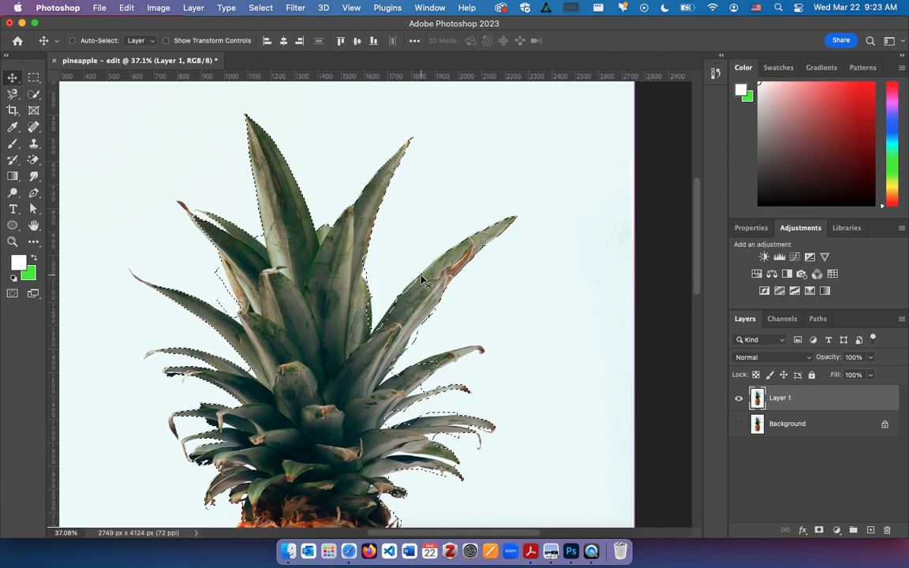
pyautogui.hotkey('ctrl', 'j')
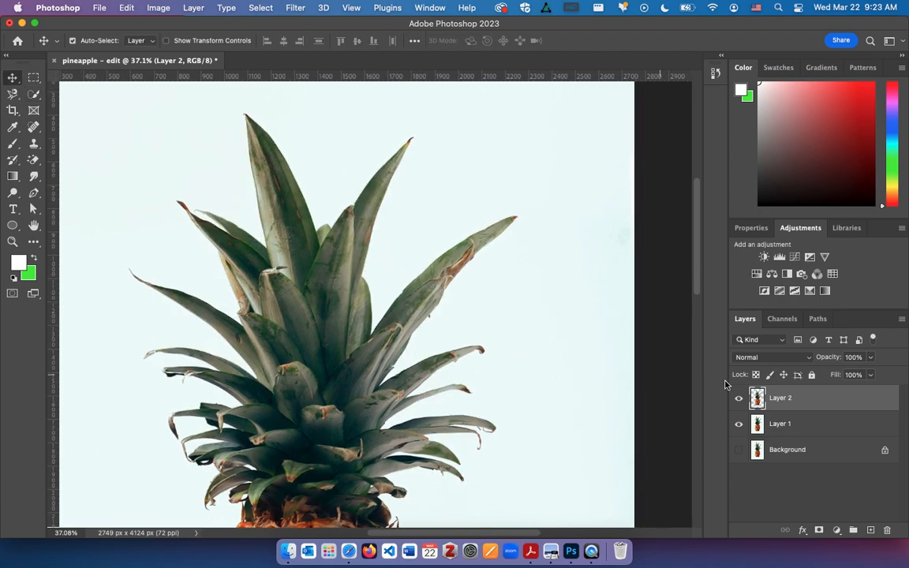
pyautogui.click(739, 425)
pyautogui.scroll(-5, 486, 434)
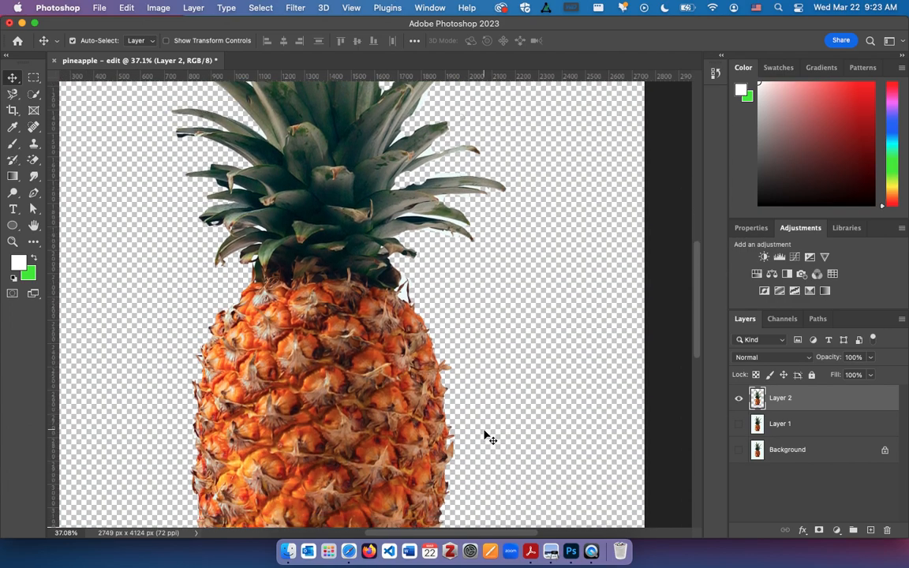
pyautogui.press('super+minus')
pyautogui.scroll(5, 487, 438)
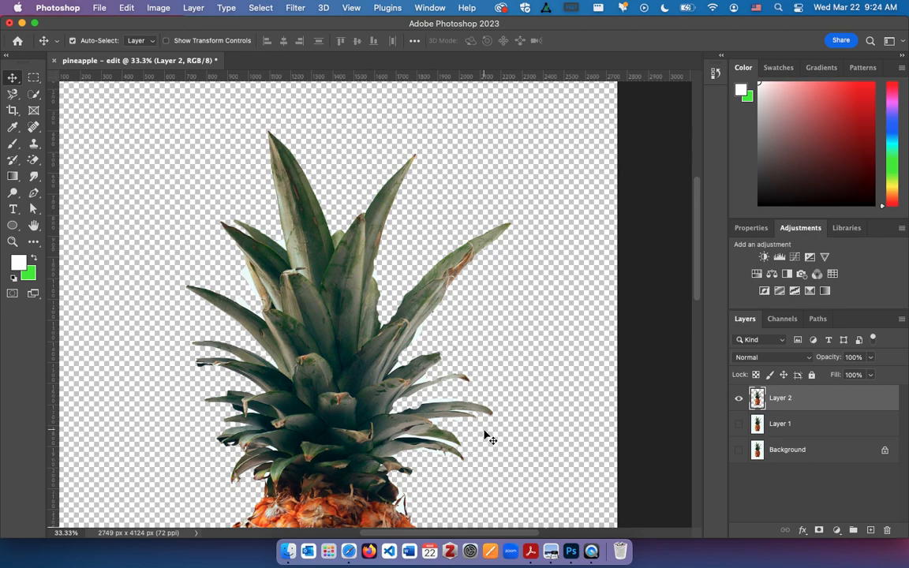
# Show Layer 1, hide the pineapple cutout layer and move it below Layer 1
pyautogui.click(739, 424)
pyautogui.click(739, 397)
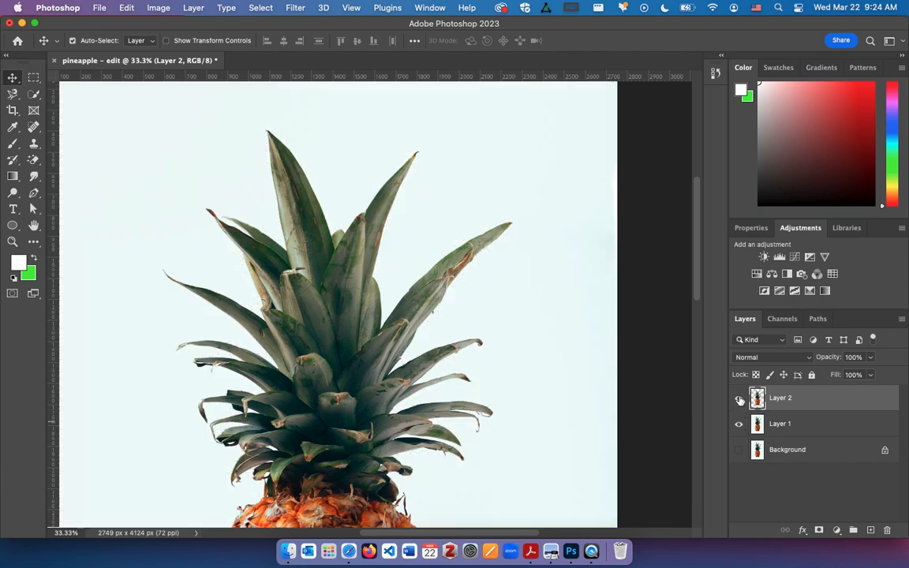
pyautogui.moveTo(832, 404); pyautogui.dragTo(793, 432)
# Rename the pineapple cutout layer "quick selection"
pyautogui.doubleClick(781, 424)
pyautogui.write('quick')
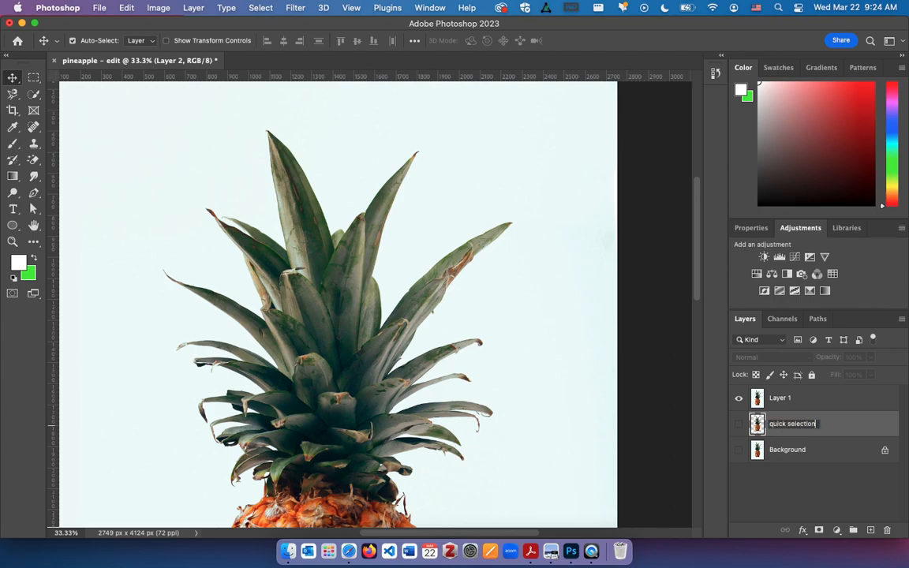
pyautogui.write(' selection')
pyautogui.press('Return')
# Select the pale background around the pineapple on Layer 1 with the Magic Wand tool
pyautogui.click(825, 408)
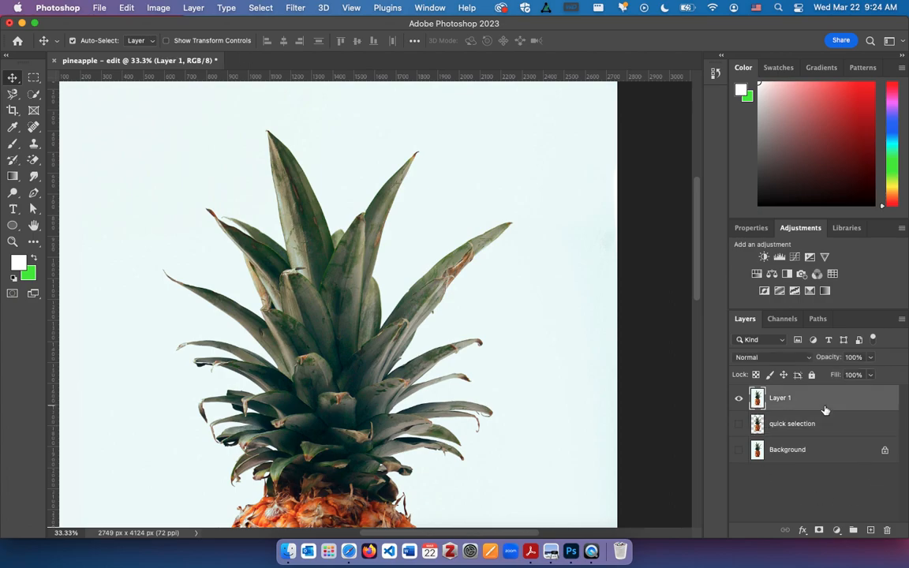
pyautogui.scroll(-3, 341, 405)
pyautogui.scroll(-2, 341, 405)
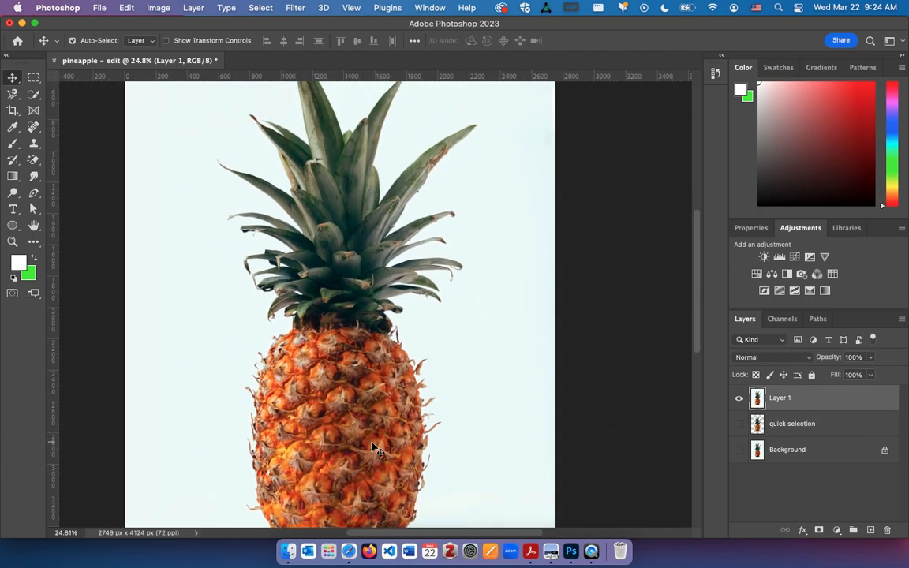
pyautogui.scroll(-4, 371, 442)
pyautogui.scroll(-1, 371, 448)
pyautogui.scroll(6, 371, 448)
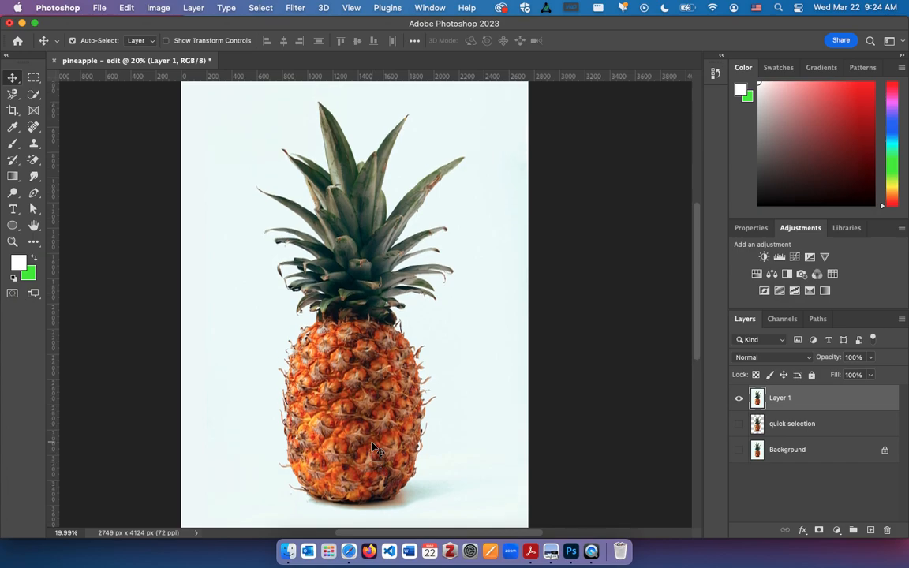
pyautogui.rightClick(374, 446)
pyautogui.click(37, 98)
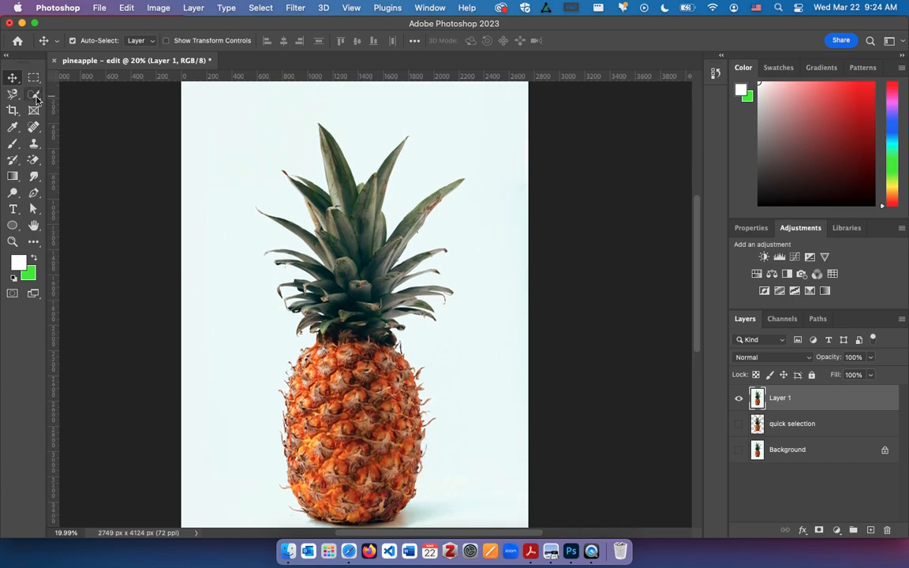
pyautogui.moveTo(38, 98); pyautogui.dragTo(69, 116)
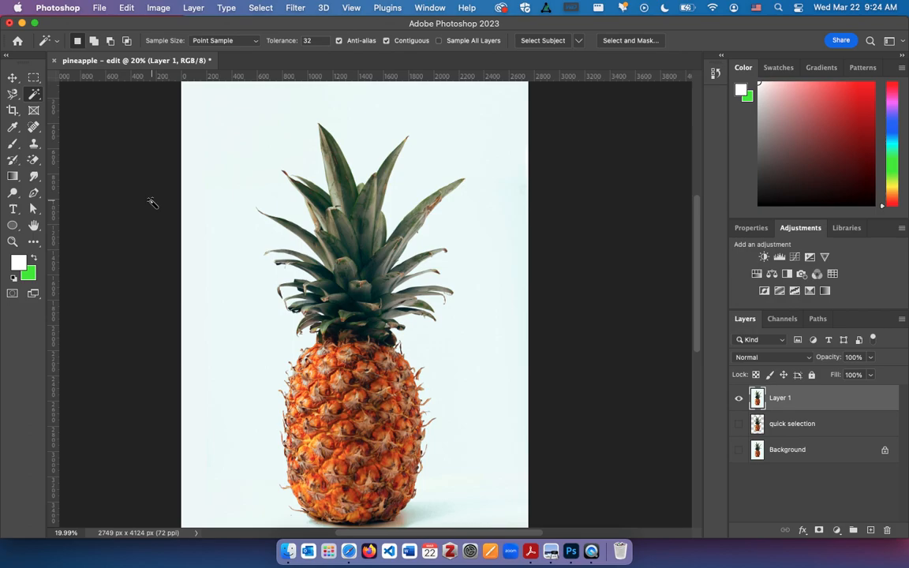
pyautogui.click(238, 177)
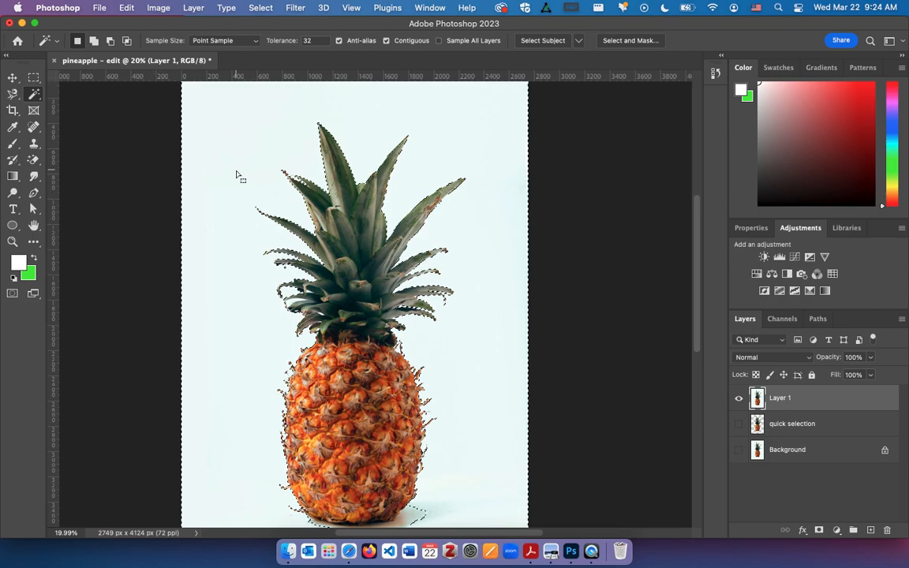
# Add the shadow beneath and beside the pineapple's base to the background selection in Add to selection mode
pyautogui.scroll(-3, 237, 177)
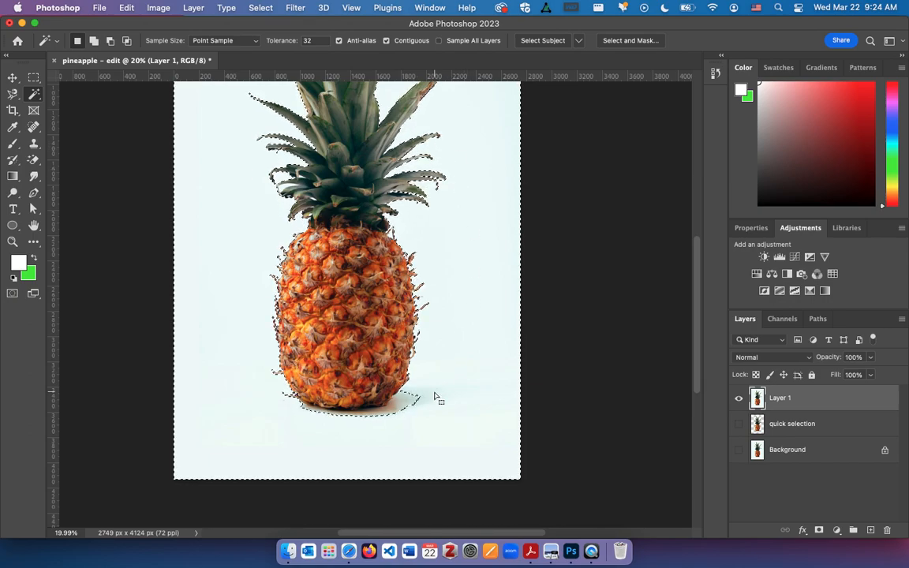
pyautogui.scroll(2, 436, 399)
pyautogui.scroll(1, 437, 399)
pyautogui.scroll(3, 437, 394)
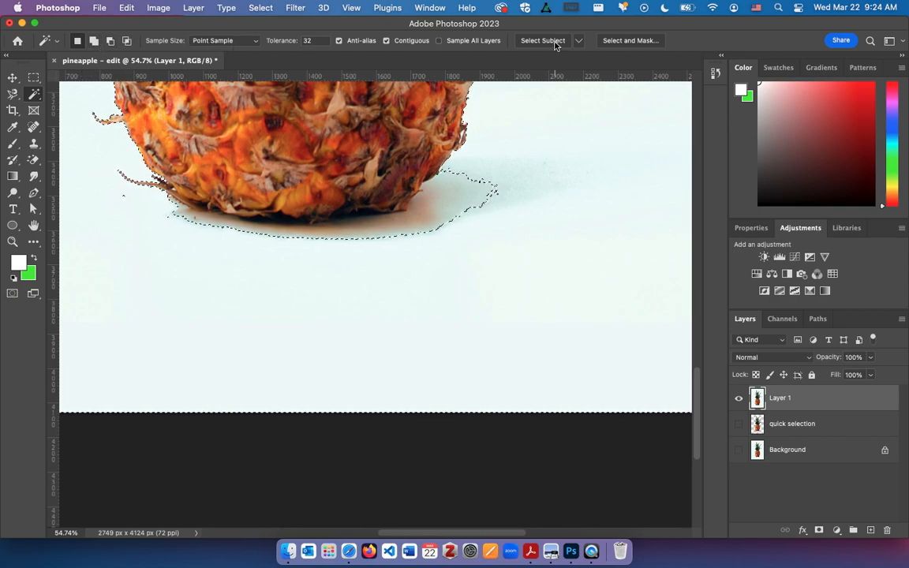
pyautogui.click(94, 40)
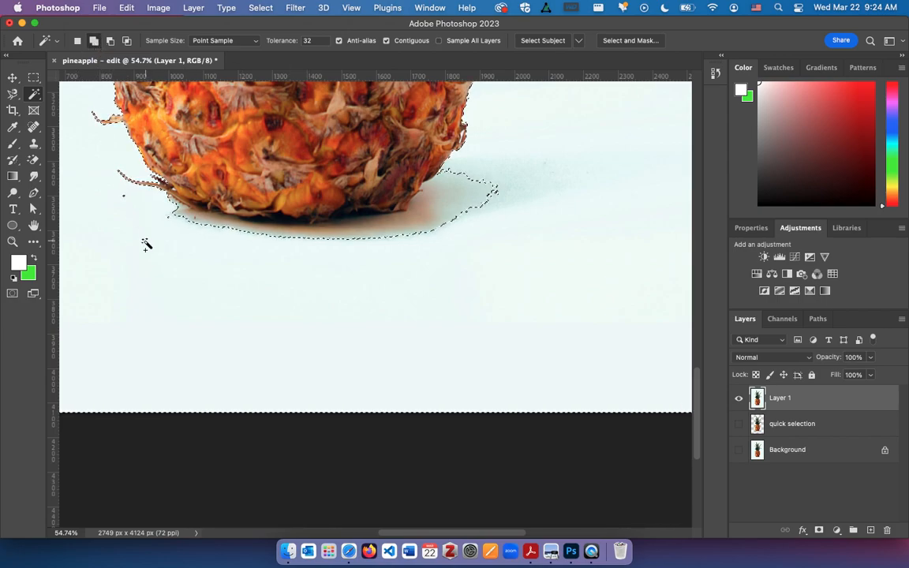
pyautogui.click(209, 220)
pyautogui.click(411, 225)
pyautogui.click(396, 219)
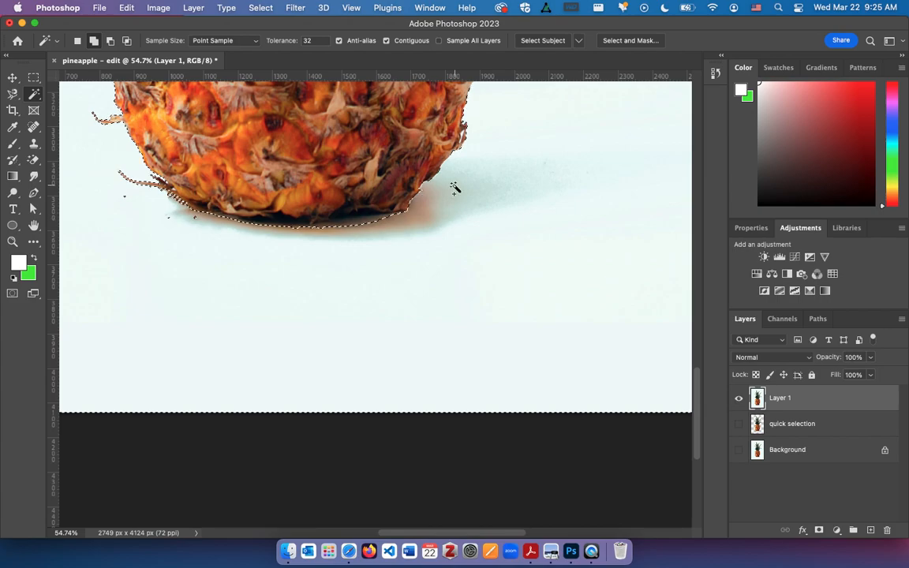
# Try copying the Magic Wand selection to a new layer, check it with Layer 1 hidden, and undo the copy
pyautogui.scroll(-5, 426, 309)
pyautogui.scroll(-2, 426, 309)
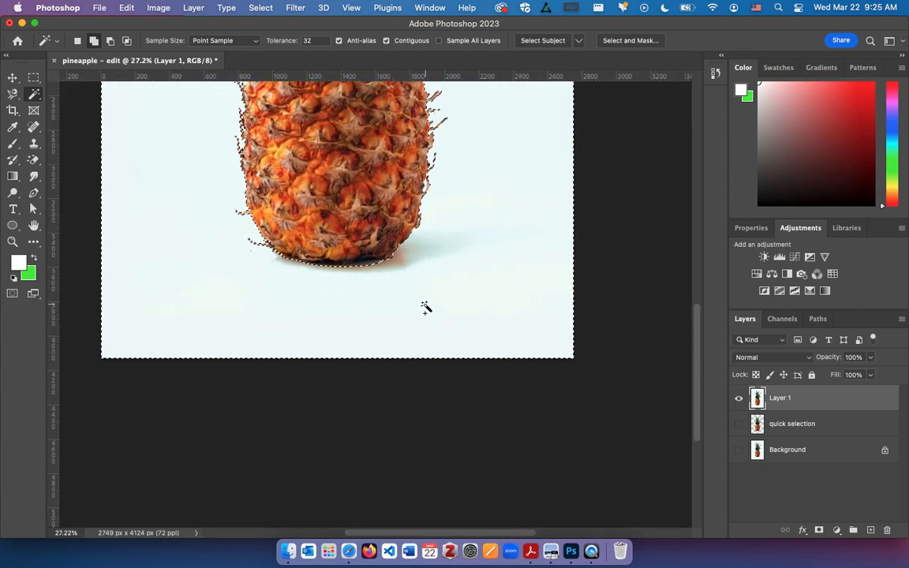
pyautogui.scroll(5, 426, 308)
pyautogui.scroll(-2, 426, 308)
pyautogui.scroll(-3, 426, 306)
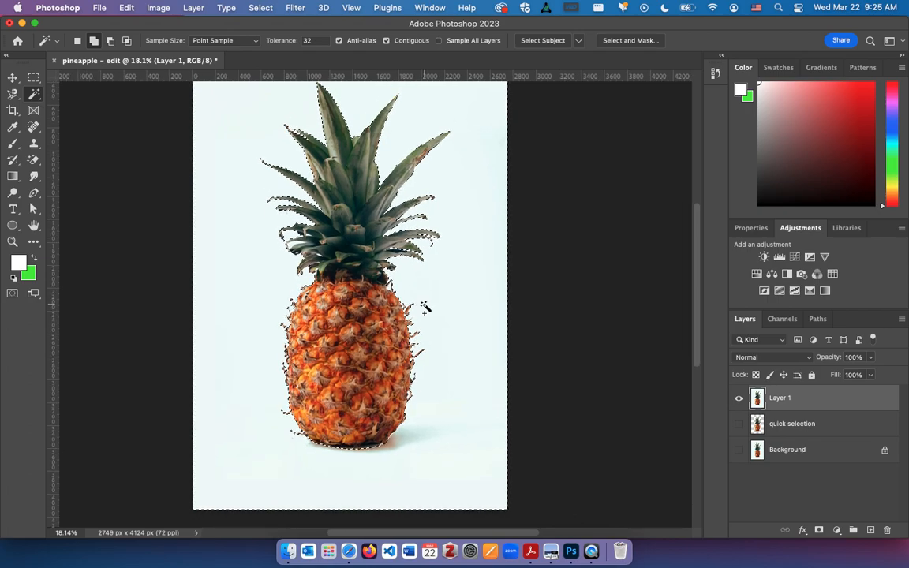
pyautogui.scroll(-1, 426, 306)
pyautogui.click(16, 78)
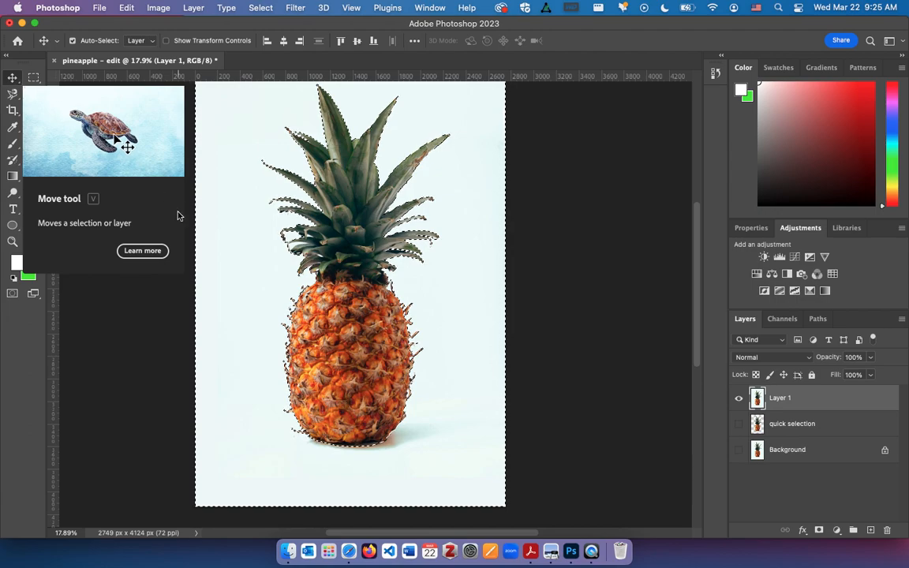
pyautogui.press('super+j')
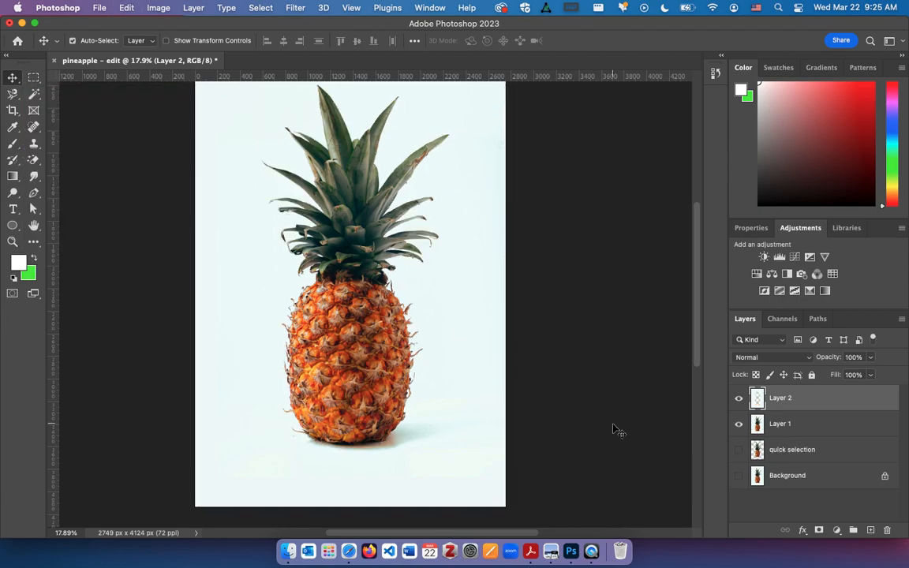
pyautogui.click(739, 424)
pyautogui.click(738, 424)
pyautogui.click(739, 424)
pyautogui.press('super+z')
pyautogui.press('super+z')
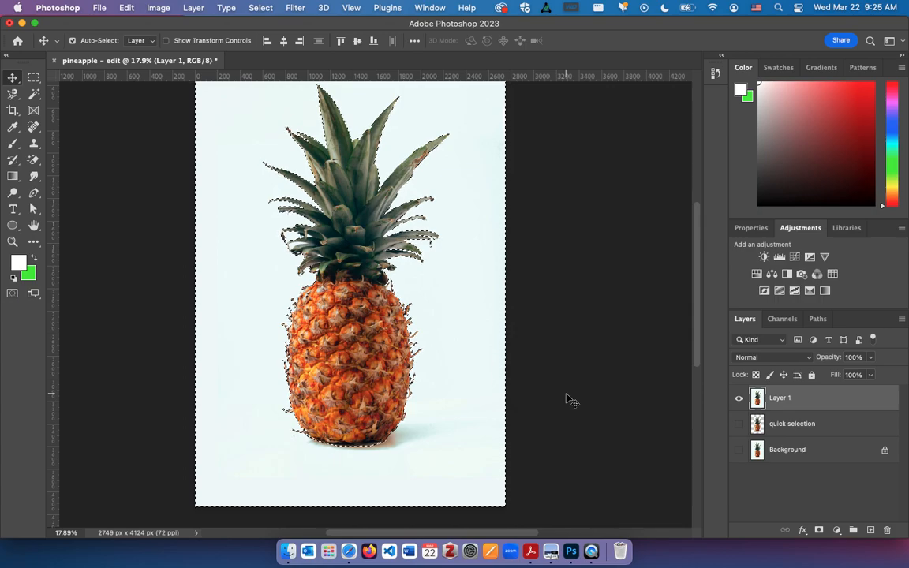
# Invert the background selection on Layer 1 to select the pineapple, and inspect its outline
pyautogui.click(262, 7)
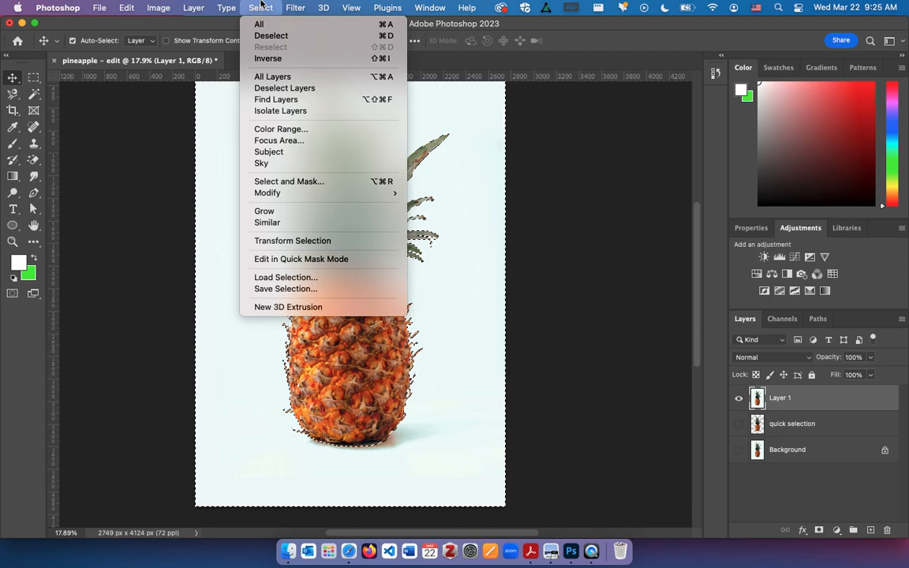
pyautogui.click(278, 59)
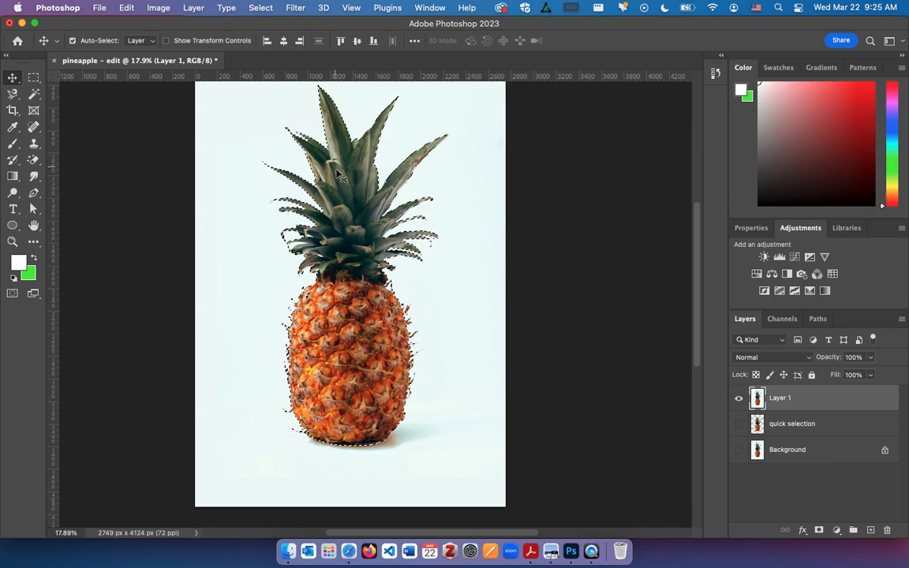
pyautogui.scroll(5, 336, 174)
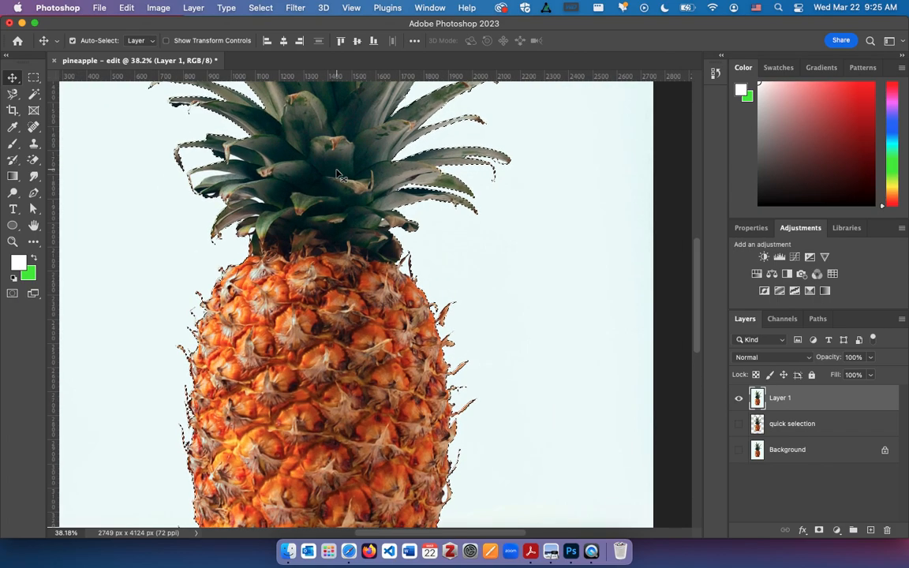
pyautogui.scroll(-2, 337, 174)
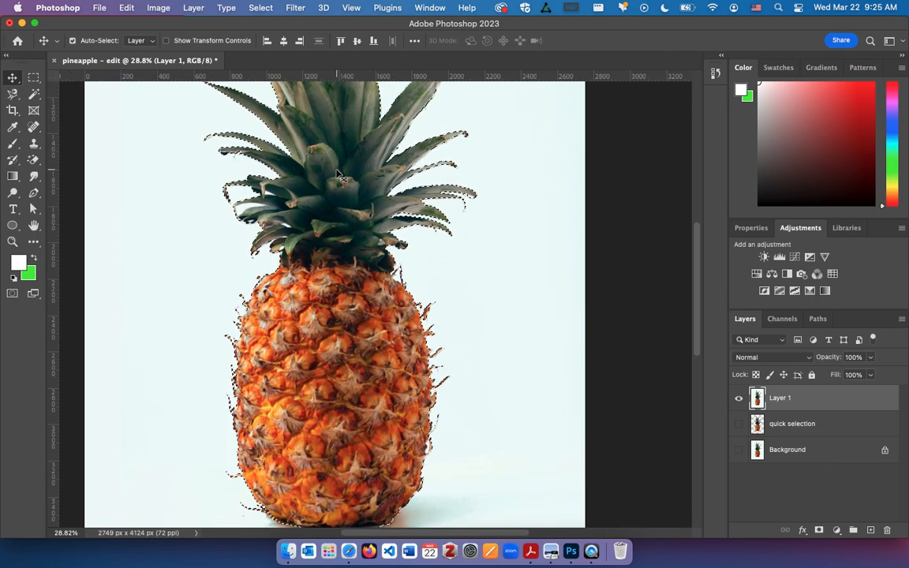
# Switch to the Rectangular Marquee tool and apply Select Inverse to change the selection from background to pineapple
pyautogui.rightClick(340, 210)
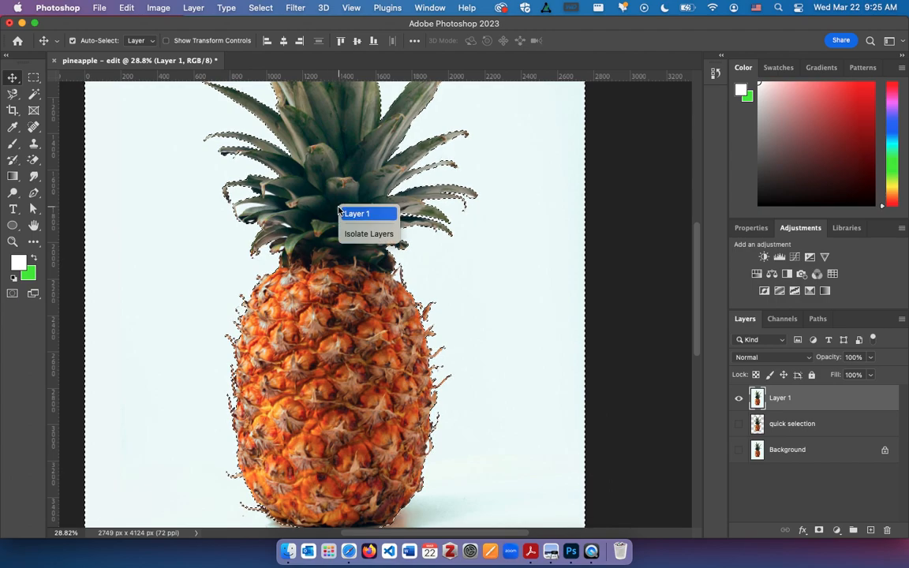
pyautogui.click(34, 77)
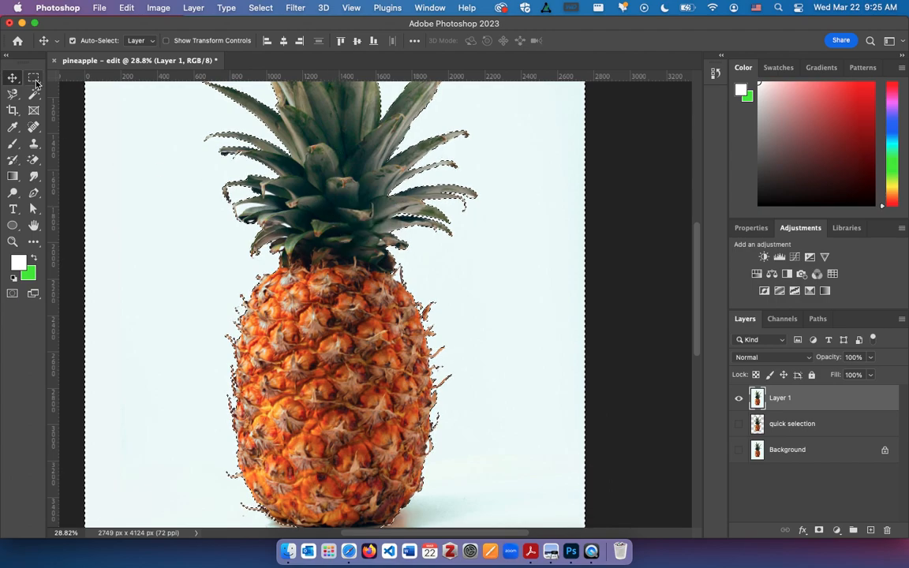
pyautogui.click(33, 77)
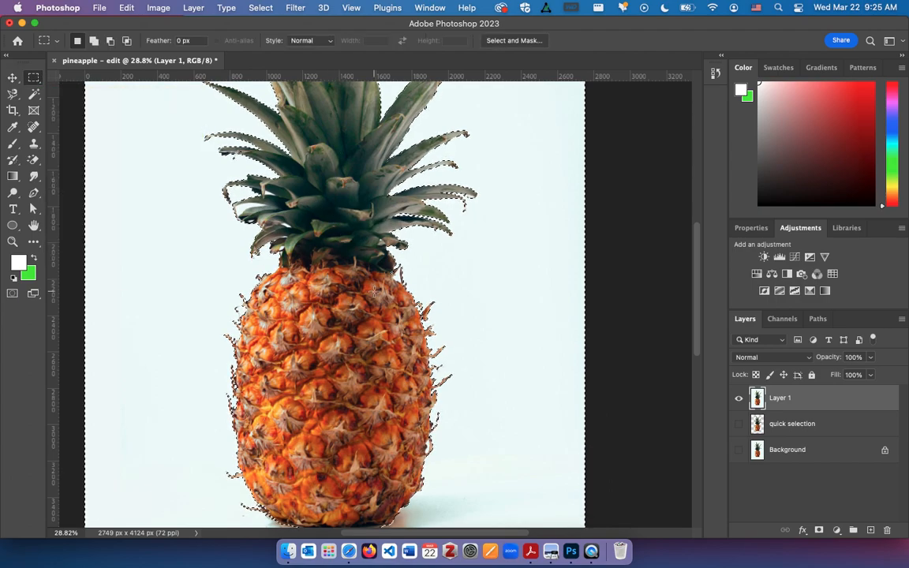
pyautogui.rightClick(375, 295)
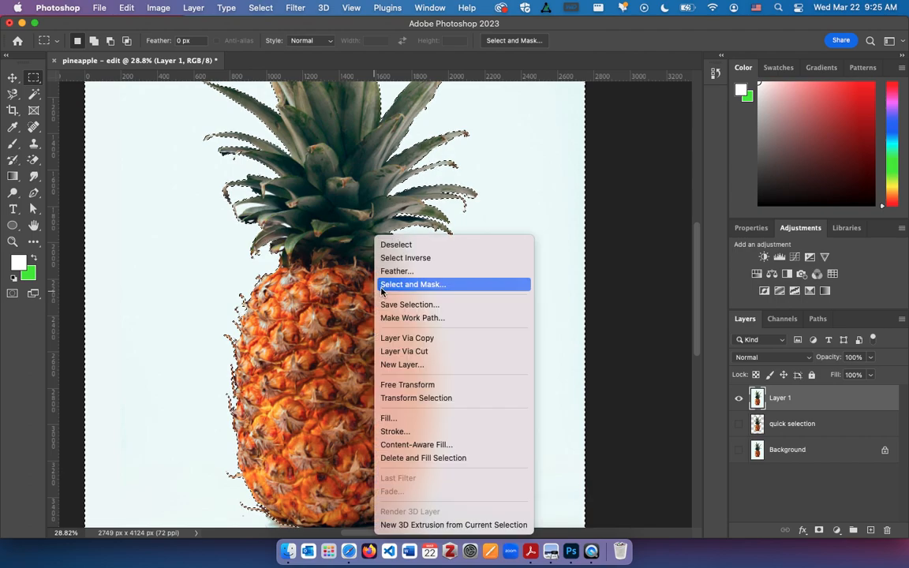
pyautogui.click(399, 258)
pyautogui.press('super+minus')
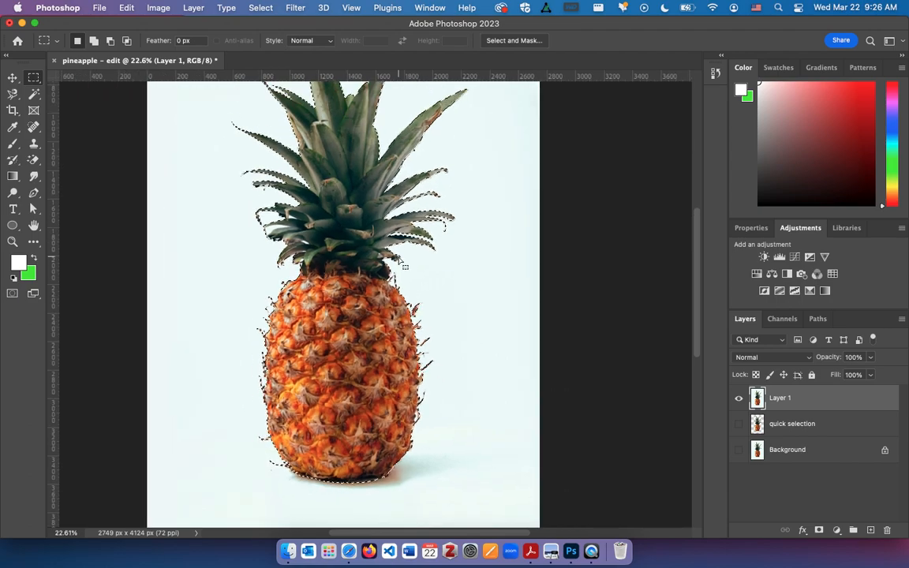
# Copy the selected pineapple from Layer 1 to a new layer, and hide Layer 1 to check the cutout's leaves
pyautogui.scroll(-2, 399, 260)
pyautogui.scroll(5, 398, 259)
pyautogui.press('super+c')
pyautogui.press('super+v')
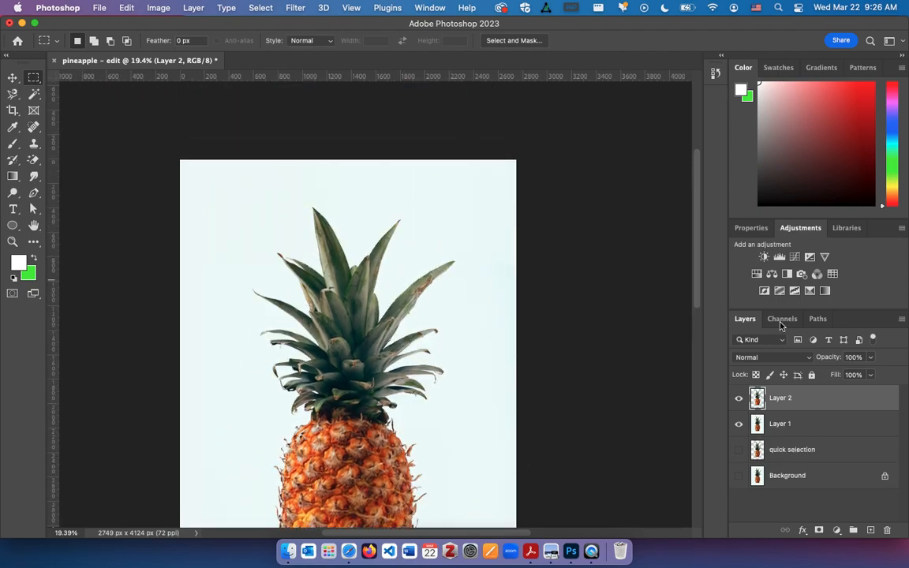
pyautogui.click(739, 424)
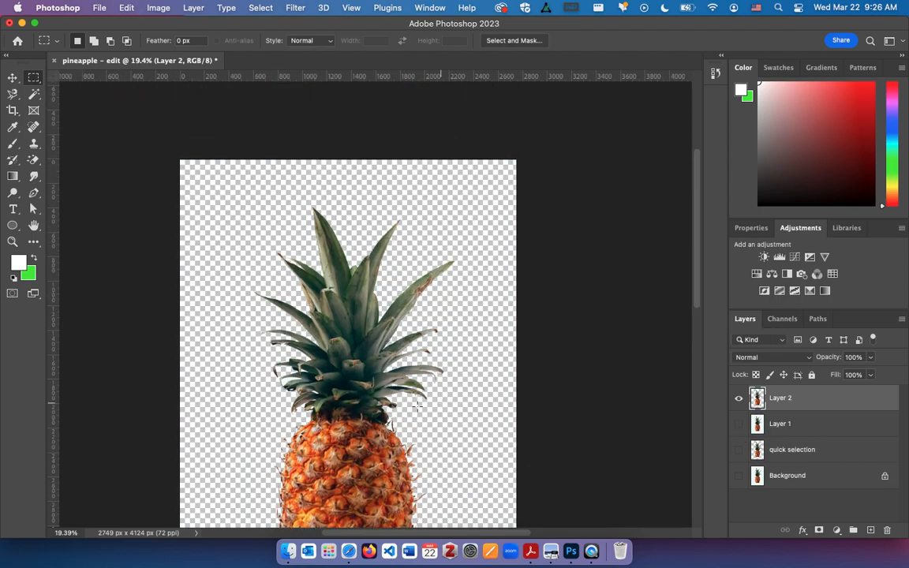
pyautogui.scroll(-2, 330, 430)
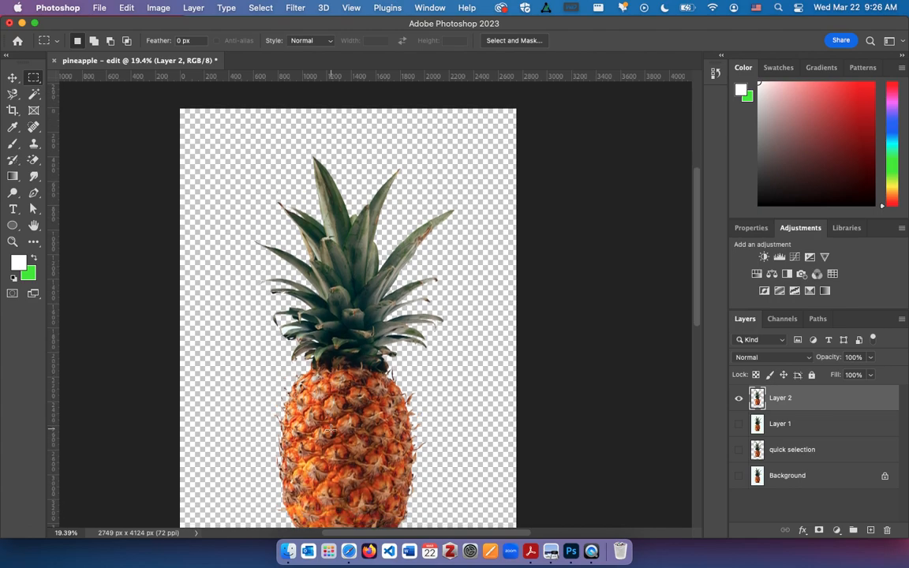
pyautogui.scroll(6, 330, 430)
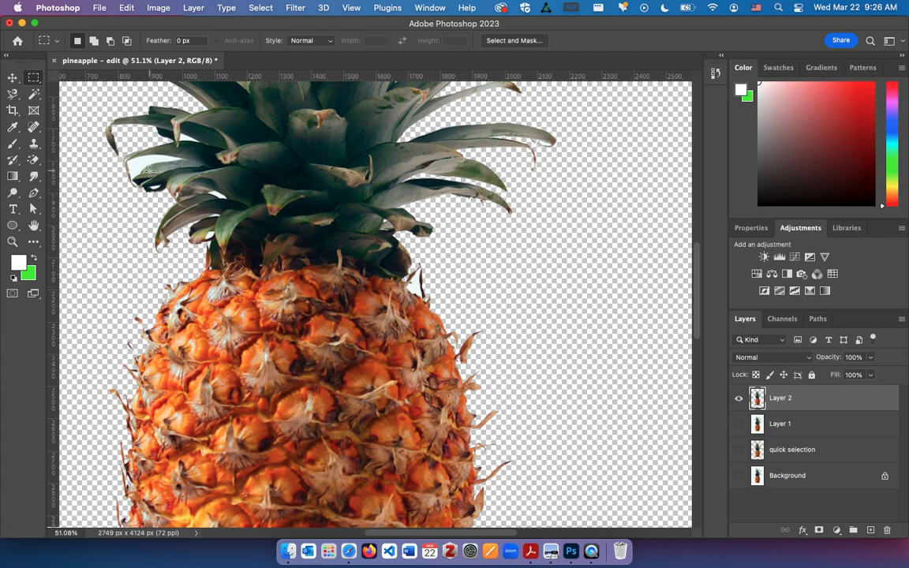
# Switch to the Magic Wand tool, show Layer 1 again and hide the Layer 2 cutout
pyautogui.click(33, 93)
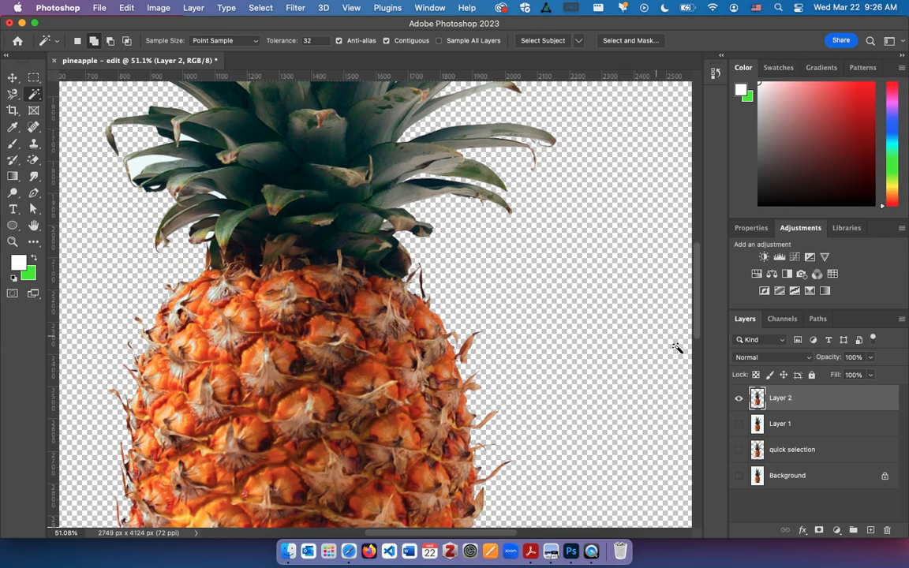
pyautogui.click(738, 424)
pyautogui.click(738, 401)
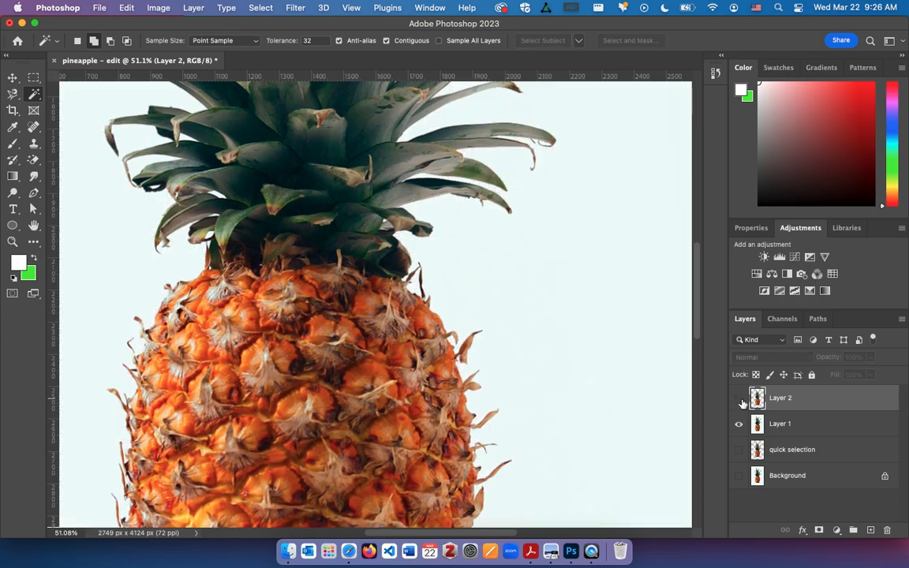
# Move Layer 2 below Layer 1 and rename it "magic wand and invert selection"
pyautogui.moveTo(795, 400); pyautogui.dragTo(797, 436)
pyautogui.doubleClick(785, 427)
pyautogui.write('magic wand and invert selection')
pyautogui.press('Return')
# Try a rectangular marquee selection across the middle of the pineapple, and deselect it
pyautogui.press('super+minus')
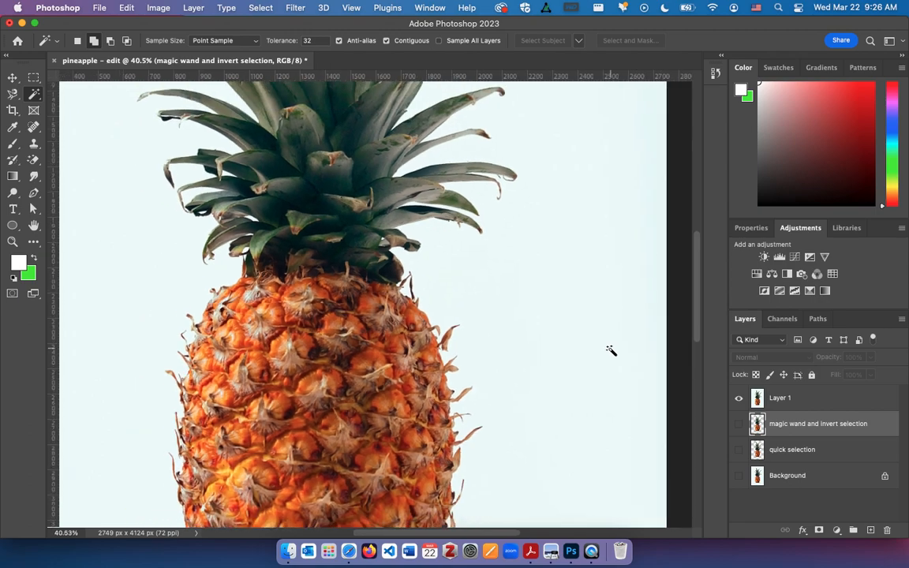
pyautogui.press('super+minus')
pyautogui.press('super+minus')
pyautogui.press('m')
pyautogui.moveTo(211, 190); pyautogui.dragTo(538, 424)
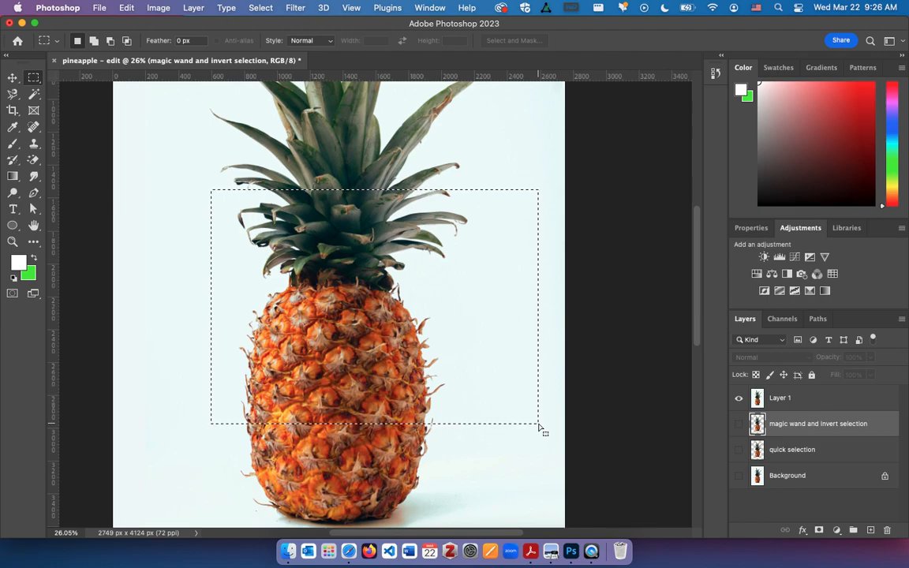
pyautogui.click(538, 425)
# Switch to the Programs Shortcuts document in Safari and fill the empty Photoshop table row with "Cmmd/ctrl + D" and "unselect"
pyautogui.press('super+Tab')
pyautogui.press('super+Tab')
pyautogui.press('super+Tab')
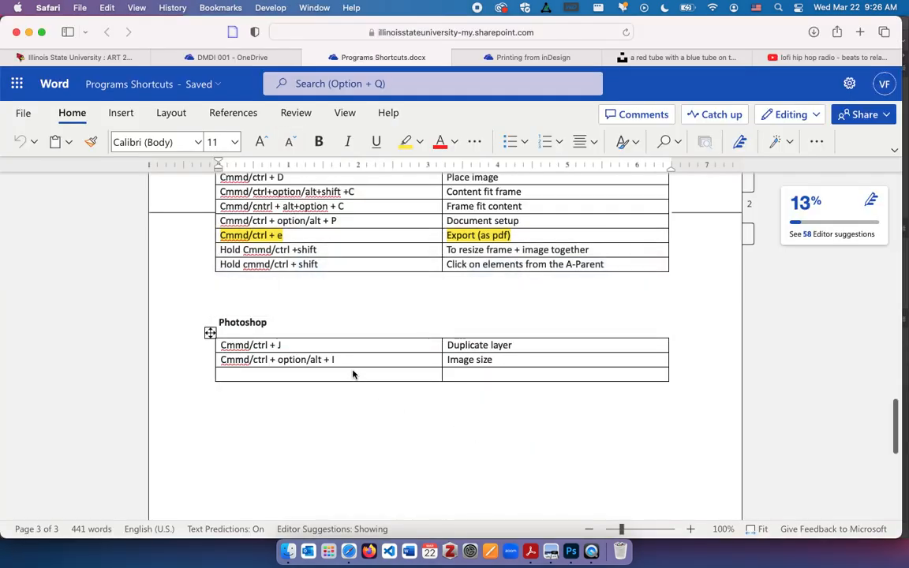
pyautogui.click(352, 374)
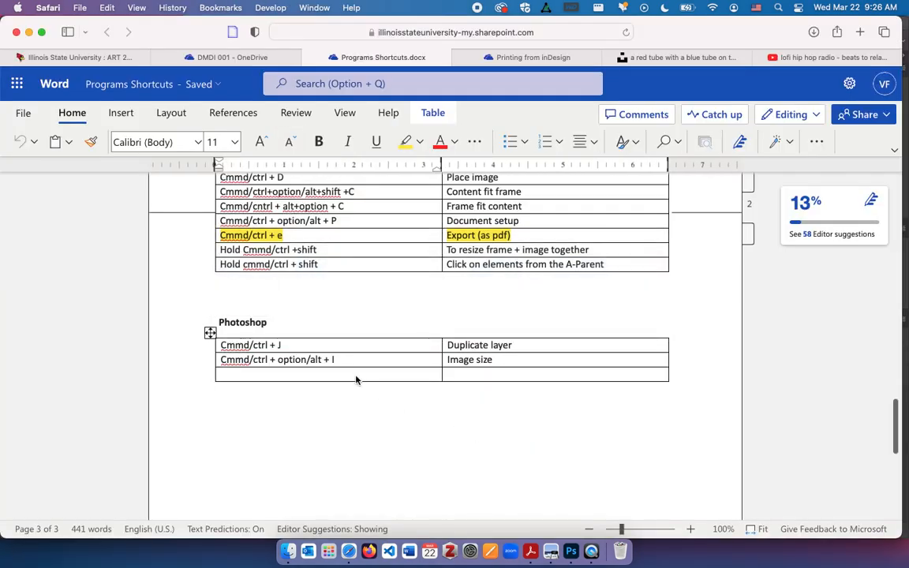
pyautogui.write('Cmmd/')
pyautogui.write('ctrl + D')
pyautogui.write('unselect')
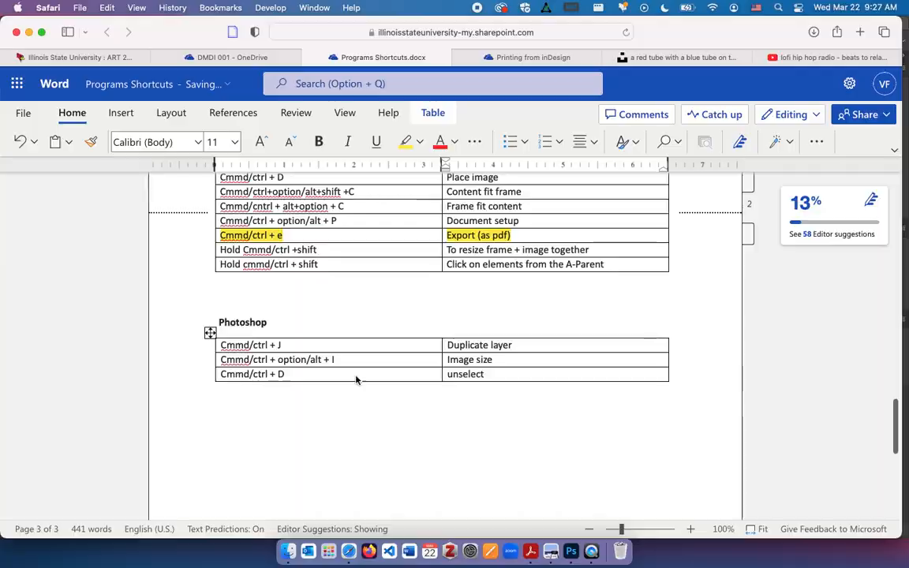
# Return to Photoshop and, with the Magic Wand tool active, apply Select Subject to Layer 1 using Device (Quicker results)
pyautogui.press('super+Tab')
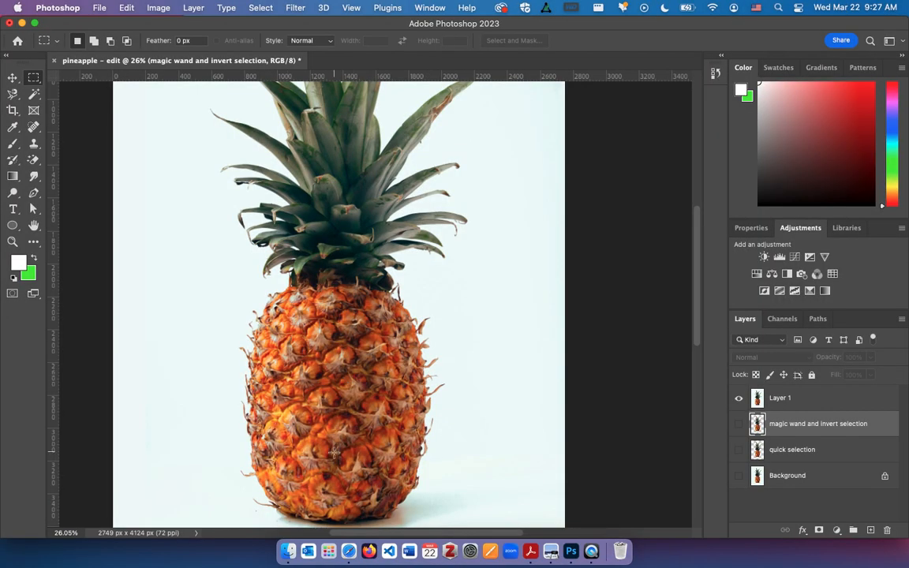
pyautogui.hotkey('alt', ']')
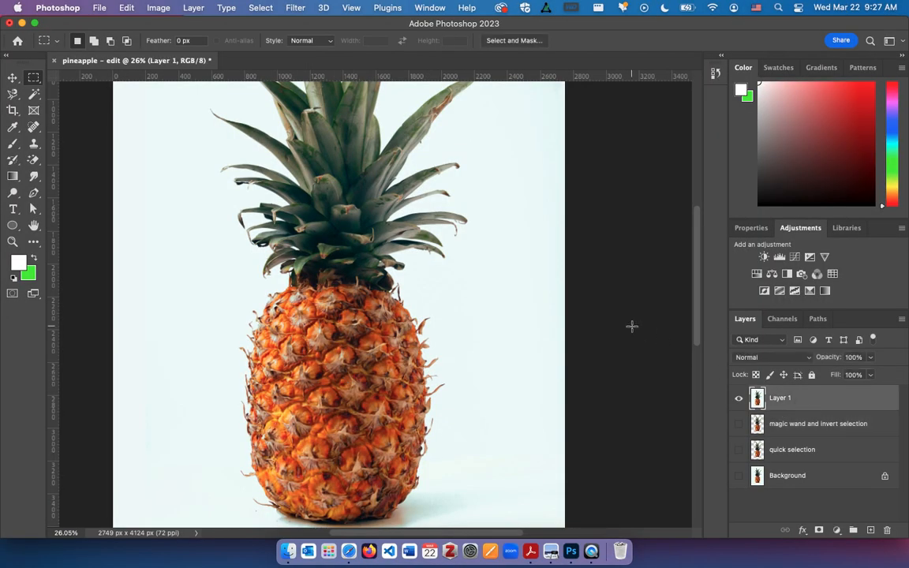
pyautogui.click(34, 94)
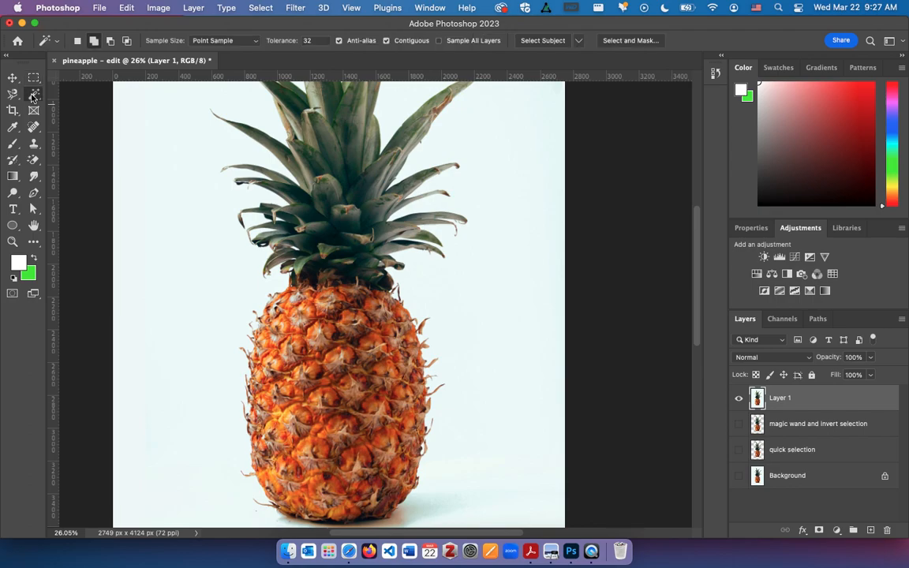
pyautogui.click(577, 41)
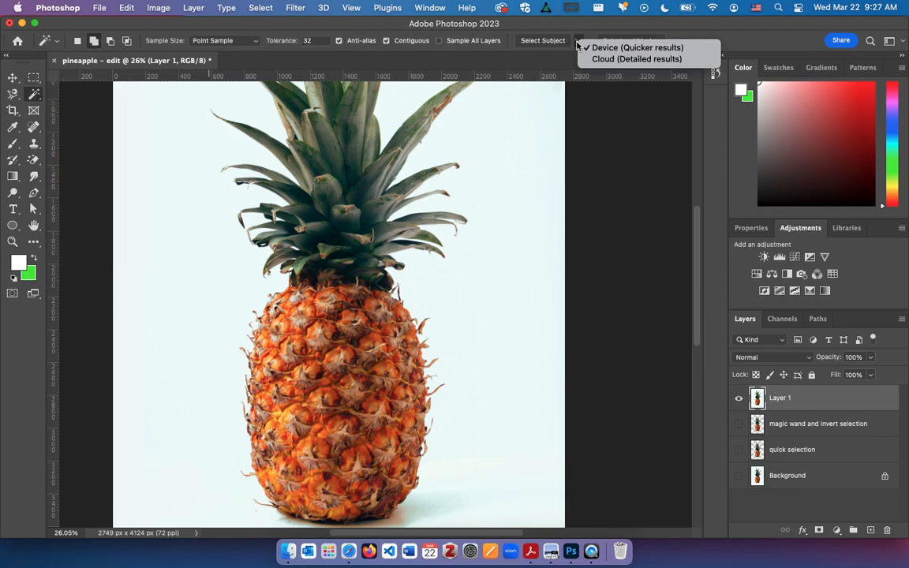
pyautogui.click(576, 44)
pyautogui.click(558, 41)
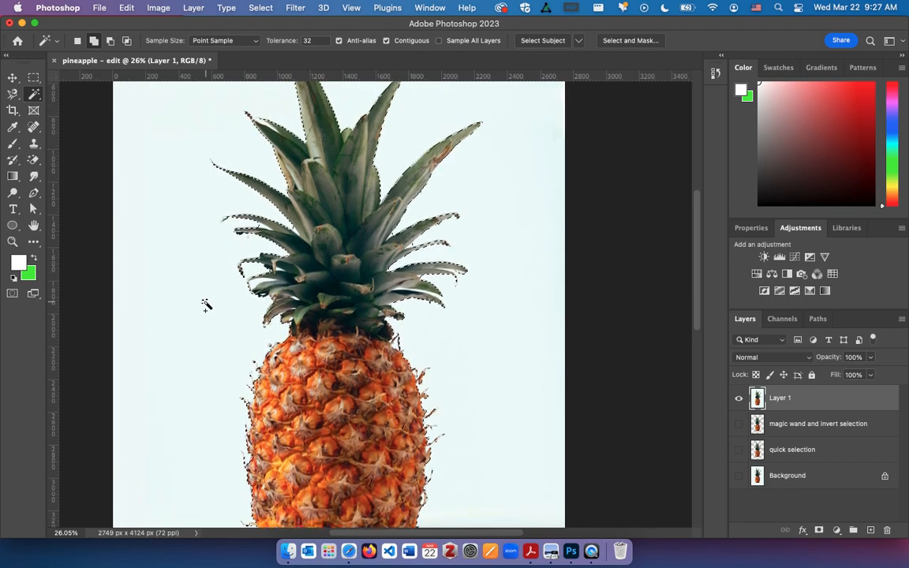
# Check the subject selection around the pineapple's base, copy it to a new layer and hide Layer 1
pyautogui.scroll(-5, 206, 304)
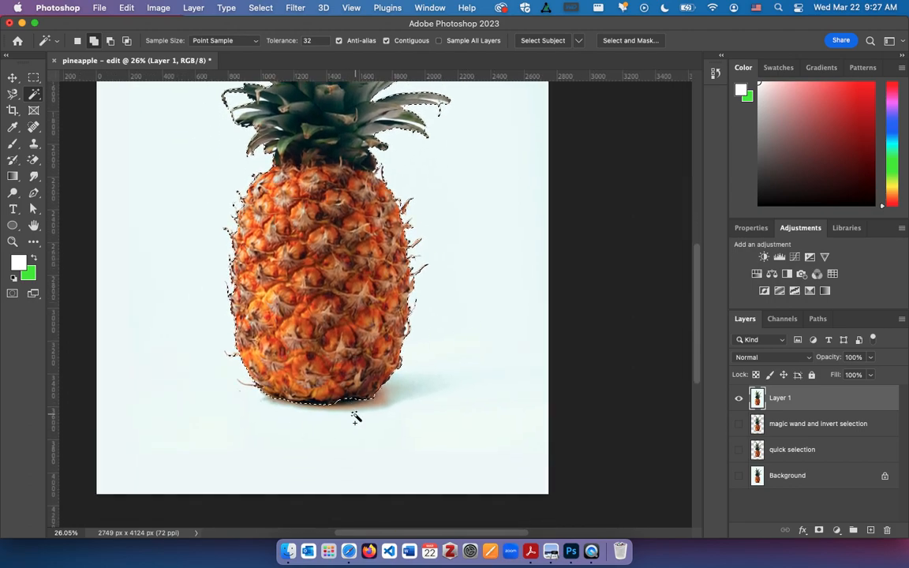
pyautogui.scroll(3, 355, 416)
pyautogui.scroll(3, 355, 416)
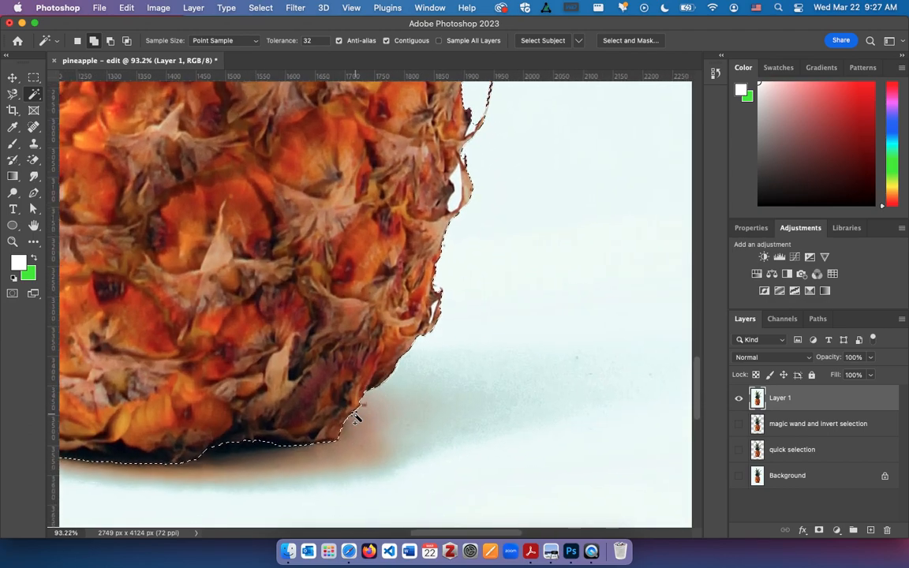
pyautogui.scroll(3, 355, 416)
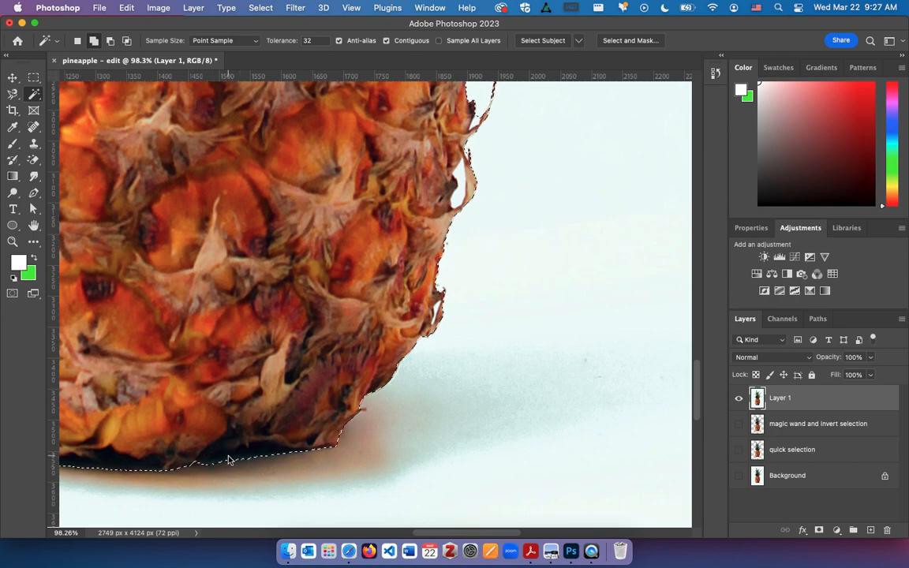
pyautogui.scroll(-4, 228, 460)
pyautogui.scroll(-4, 228, 460)
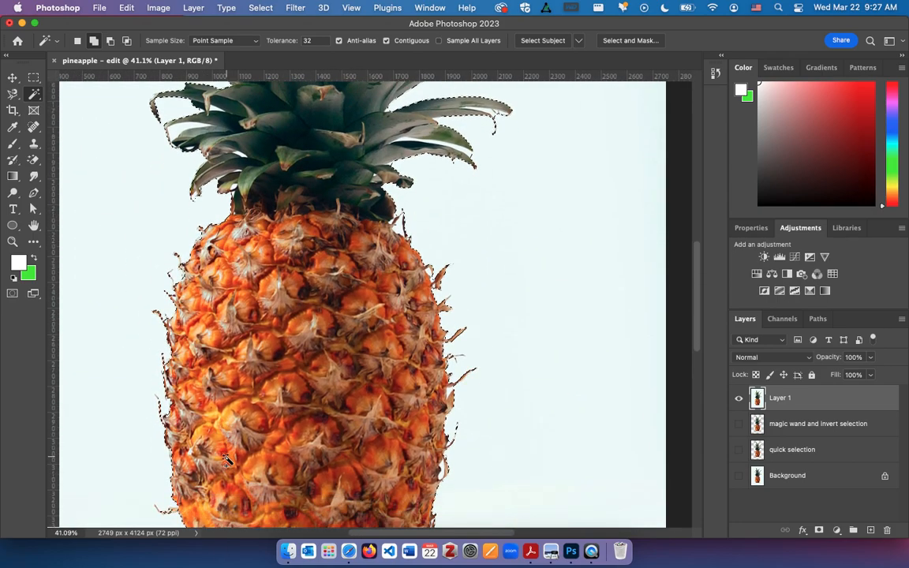
pyautogui.press('super+c')
pyautogui.press('super+v')
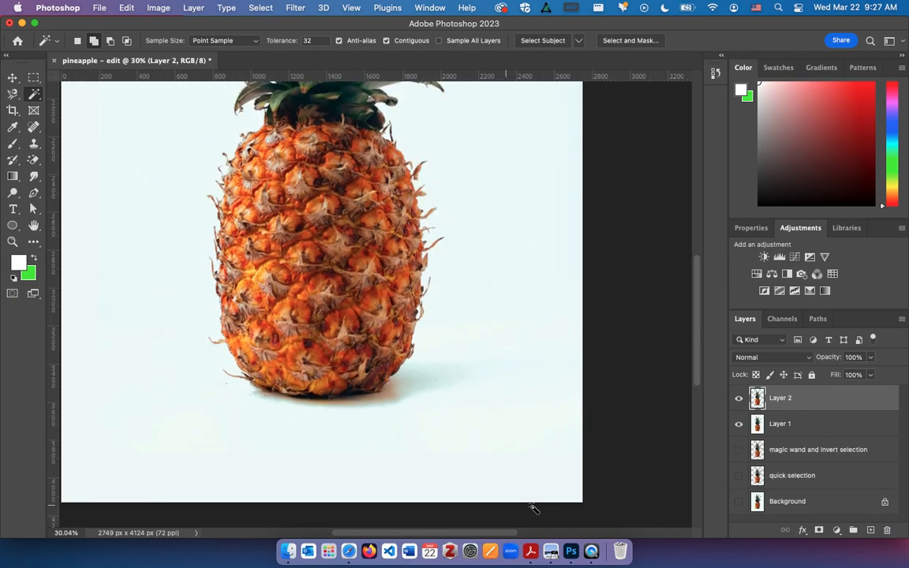
pyautogui.click(739, 424)
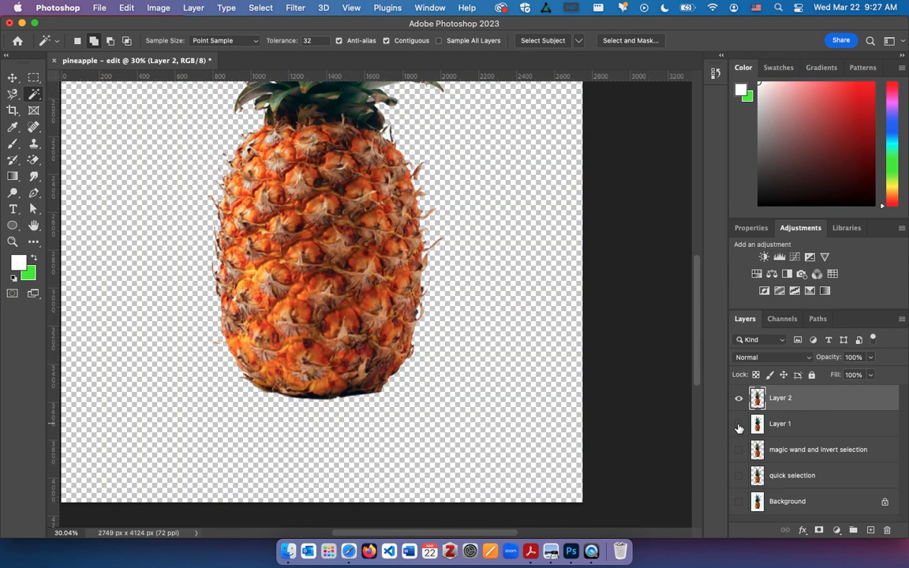
# Move the new cutout layer below Layer 1 and rename it "select subject"
pyautogui.scroll(8, 592, 312)
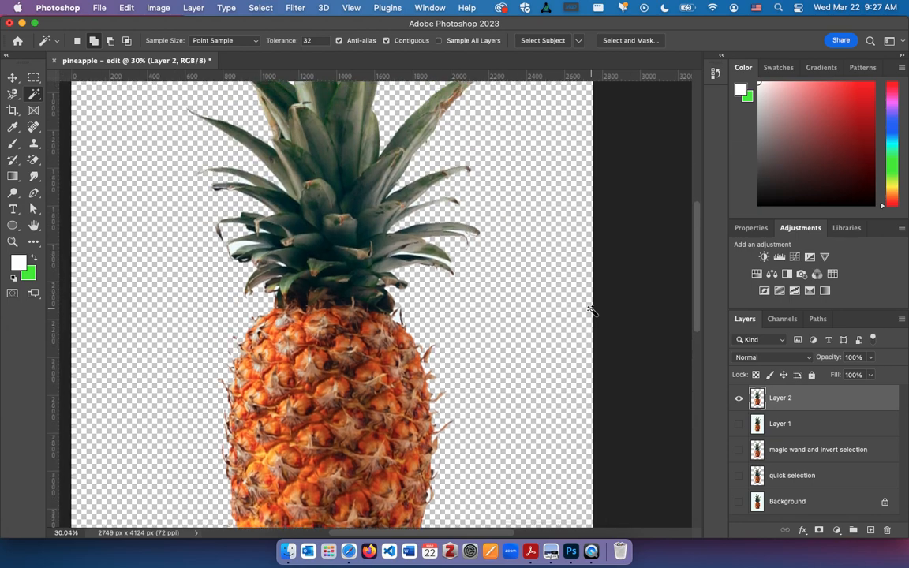
pyautogui.scroll(-8, 592, 312)
pyautogui.scroll(-3, 591, 311)
pyautogui.scroll(2, 591, 311)
pyautogui.click(786, 402)
pyautogui.moveTo(786, 401); pyautogui.dragTo(781, 430)
pyautogui.doubleClick(780, 424)
pyautogui.write('select subject')
pyautogui.press('Return')
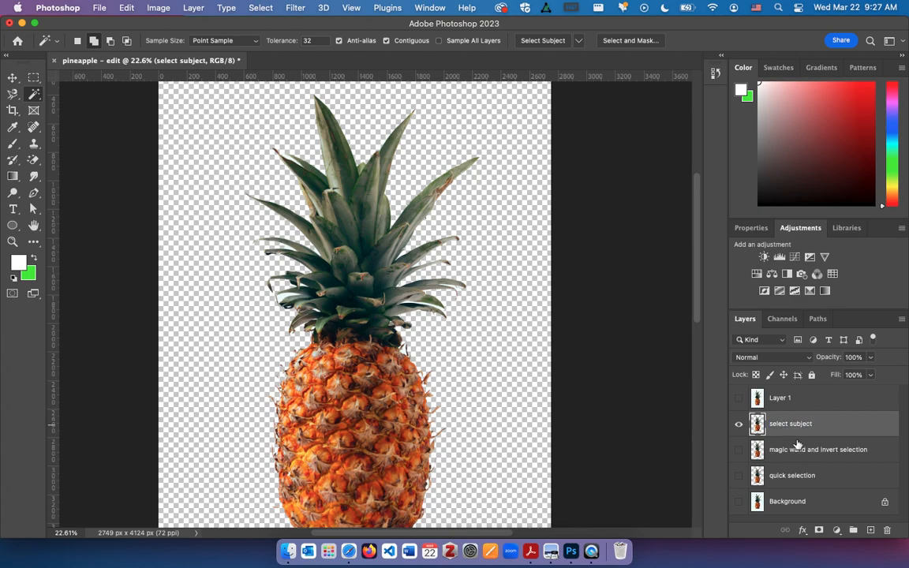
# Show Layer 1 again and hide the "select subject" layer
pyautogui.click(738, 398)
pyautogui.click(739, 424)
pyautogui.scroll(-5, 602, 403)
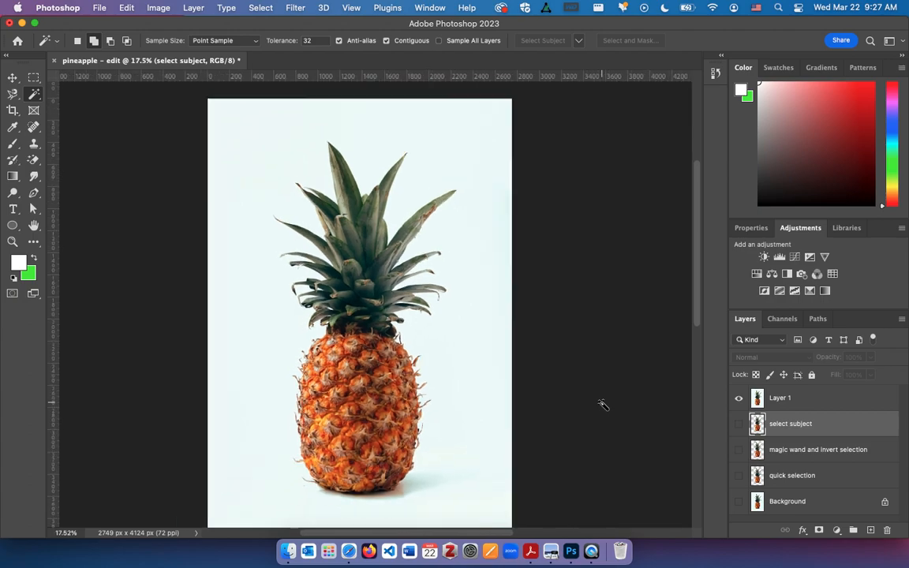